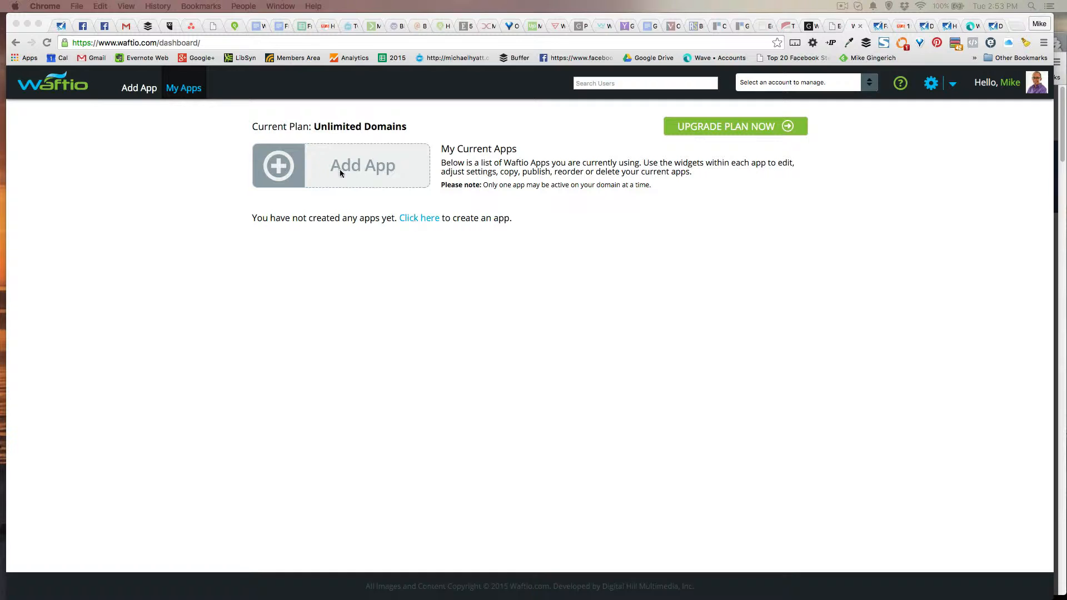
# From the empty My Apps dashboard, begin adding a new app to see the Survey, Form and Sweepstakes options
pyautogui.click(423, 249)
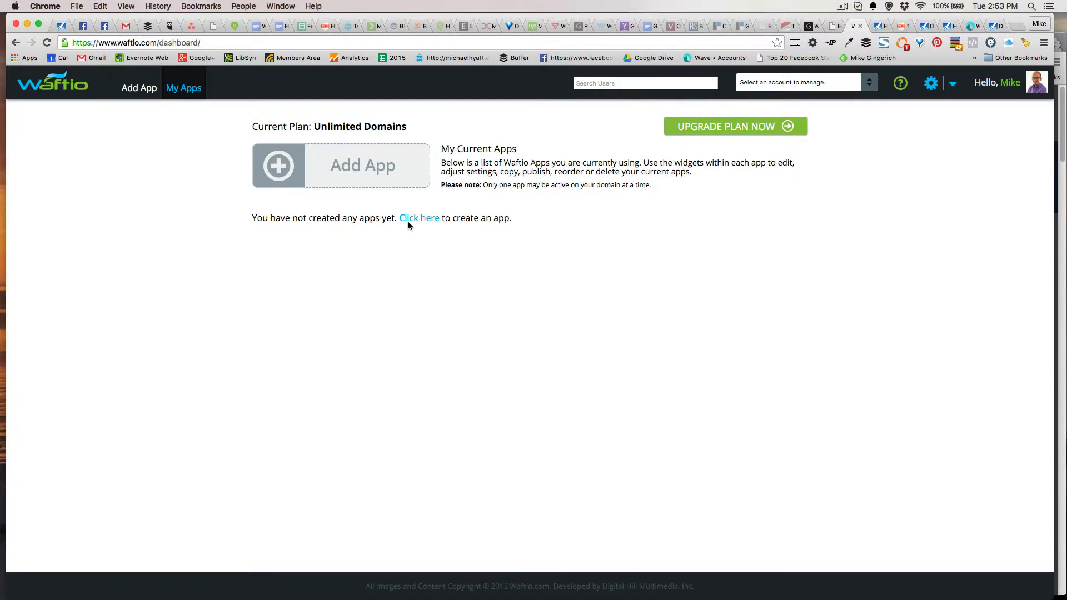
pyautogui.click(362, 175)
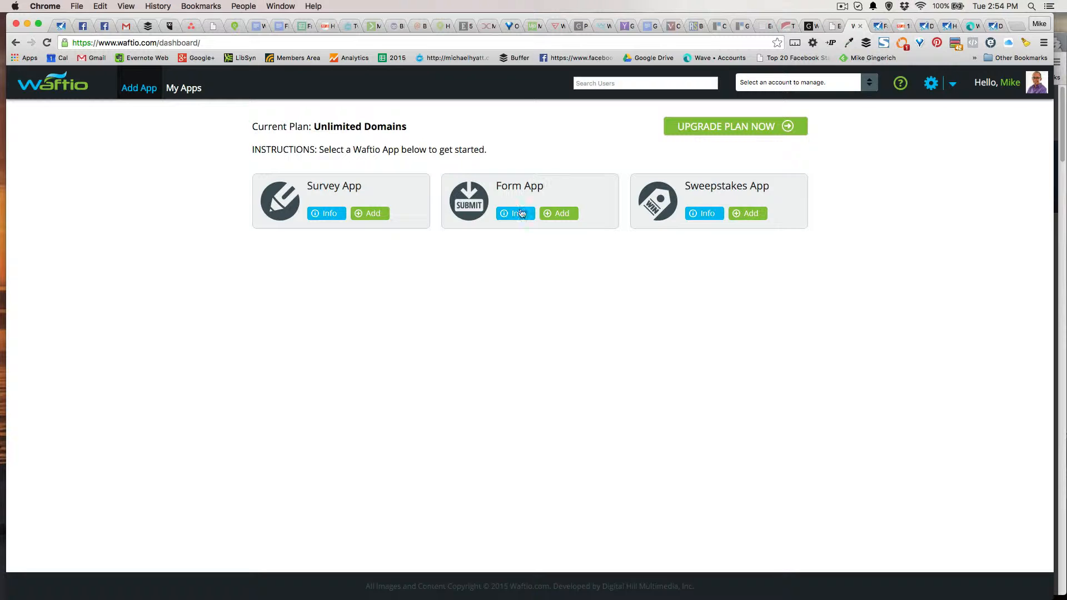
# Add a Form App with end date 12/1/2017 in the US/Indiana/Indianapolis timezone
pyautogui.click(564, 216)
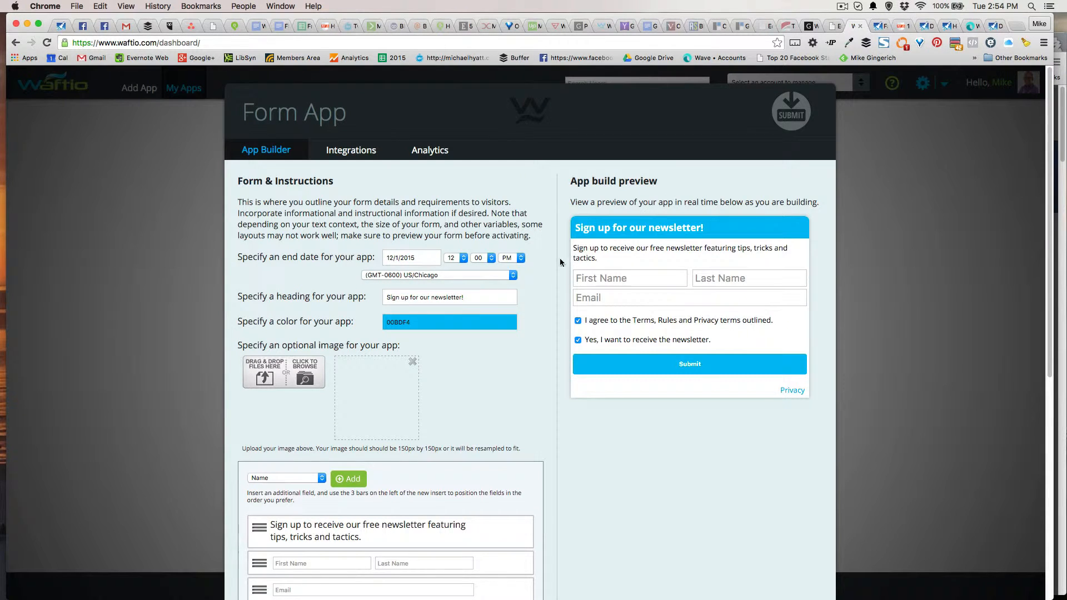
pyautogui.scroll(-1, 534, 284)
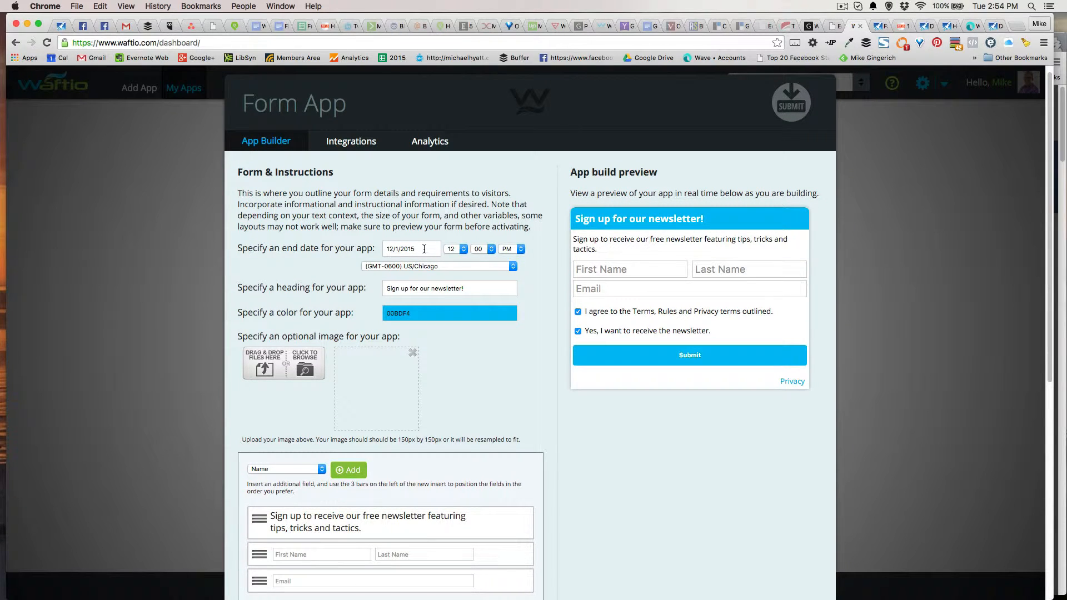
pyautogui.click(424, 249)
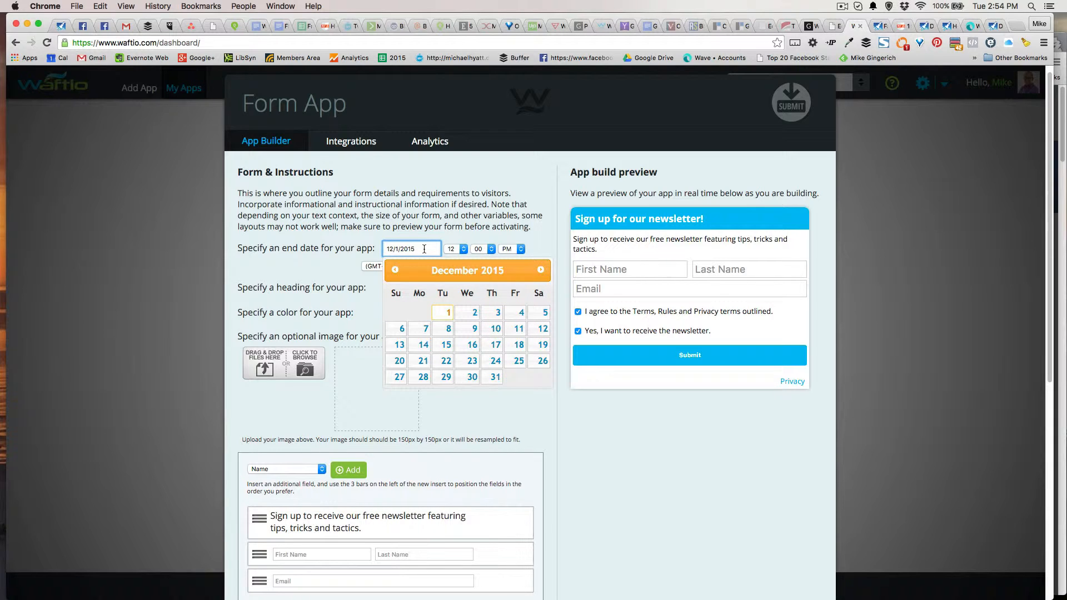
pyautogui.press('BackSpace')
pyautogui.write('7')
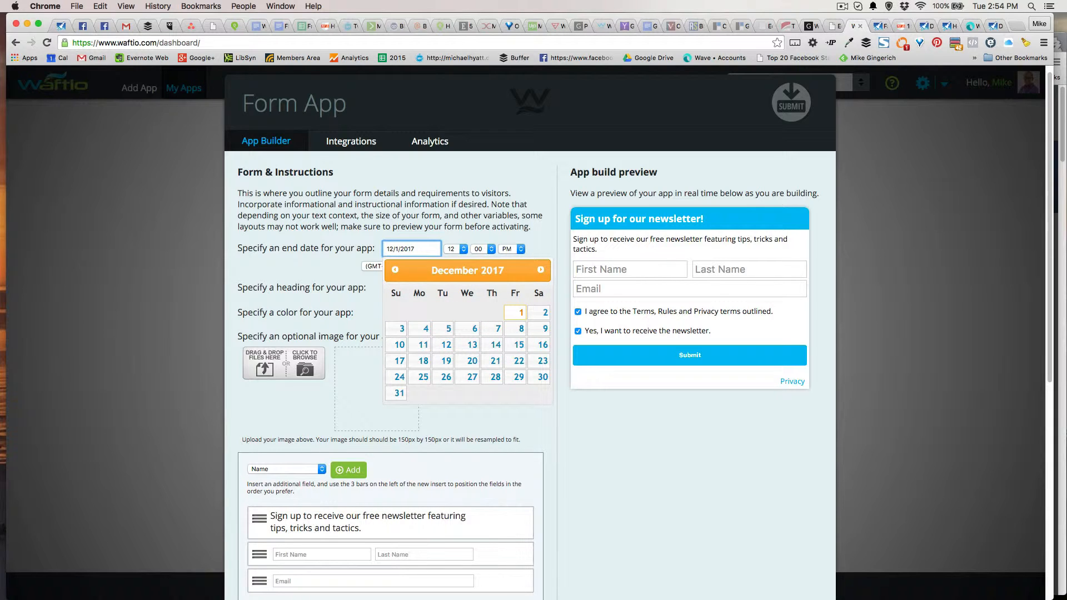
pyautogui.click(540, 239)
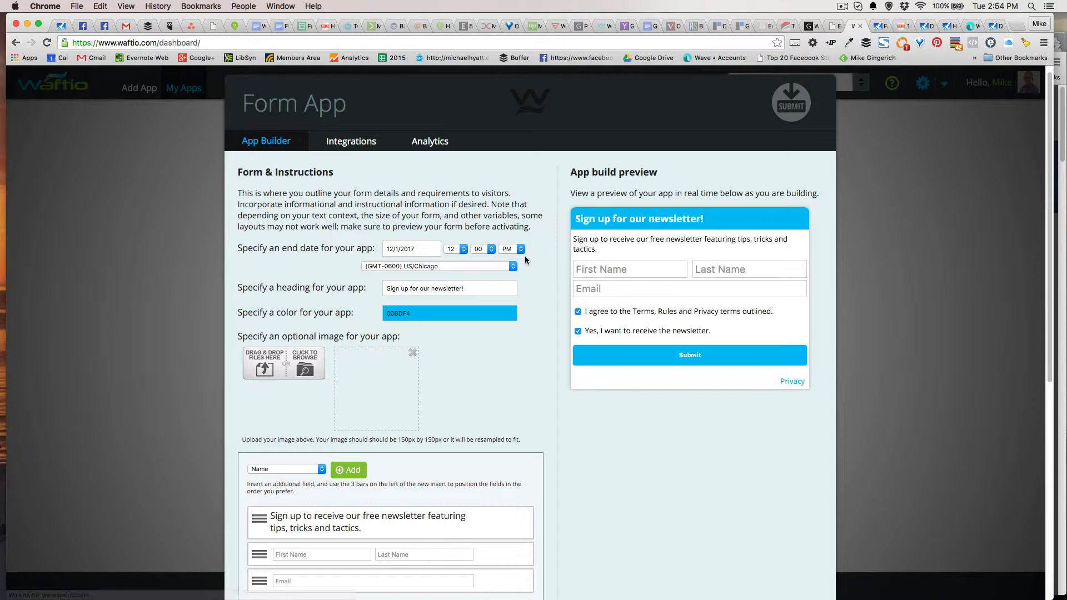
pyautogui.click(512, 267)
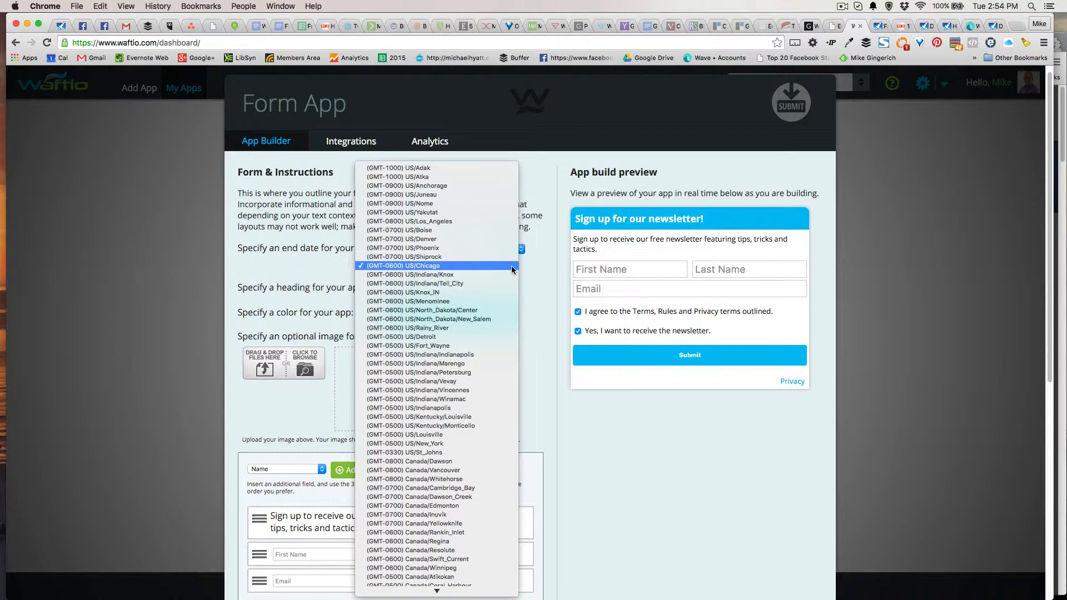
pyautogui.click(481, 355)
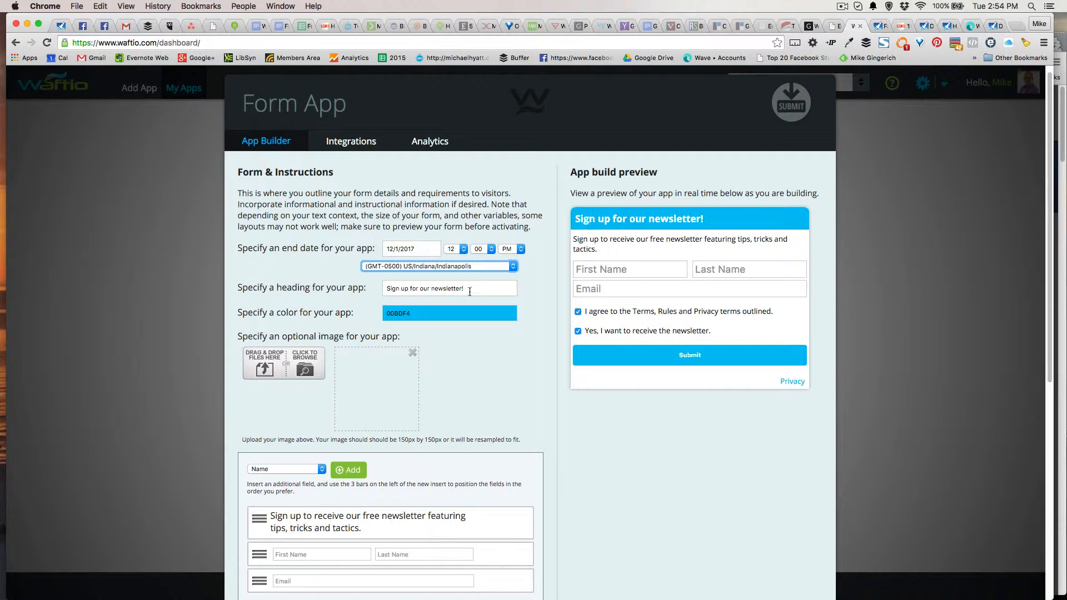
# Replace the form heading with 'Download the Holiday Marketing FREE eBook!'
pyautogui.moveTo(477, 288); pyautogui.dragTo(370, 289)
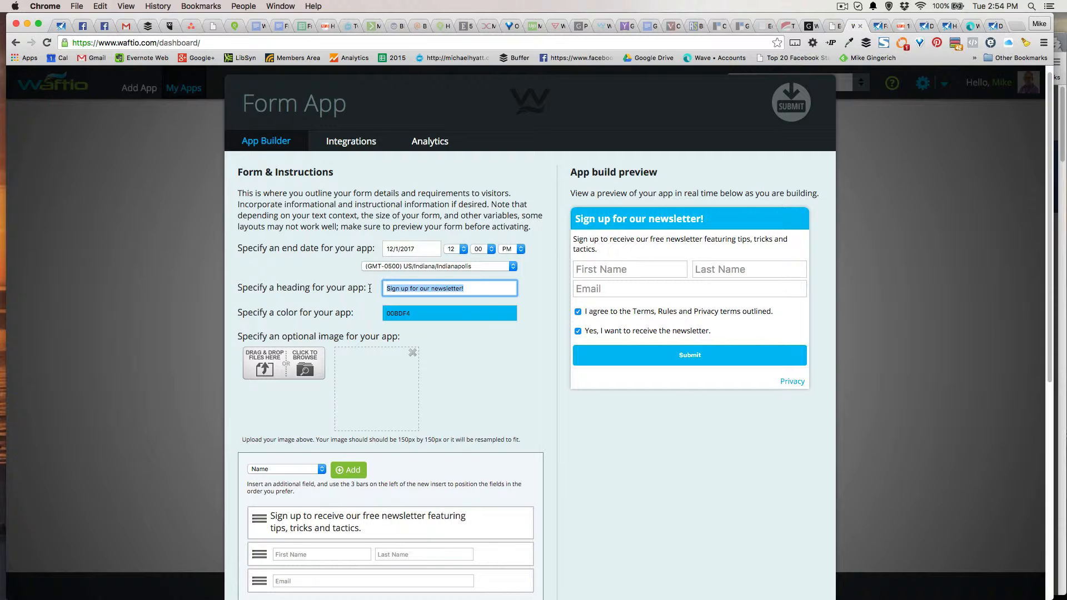
pyautogui.write('Download the Holiday Farketin')
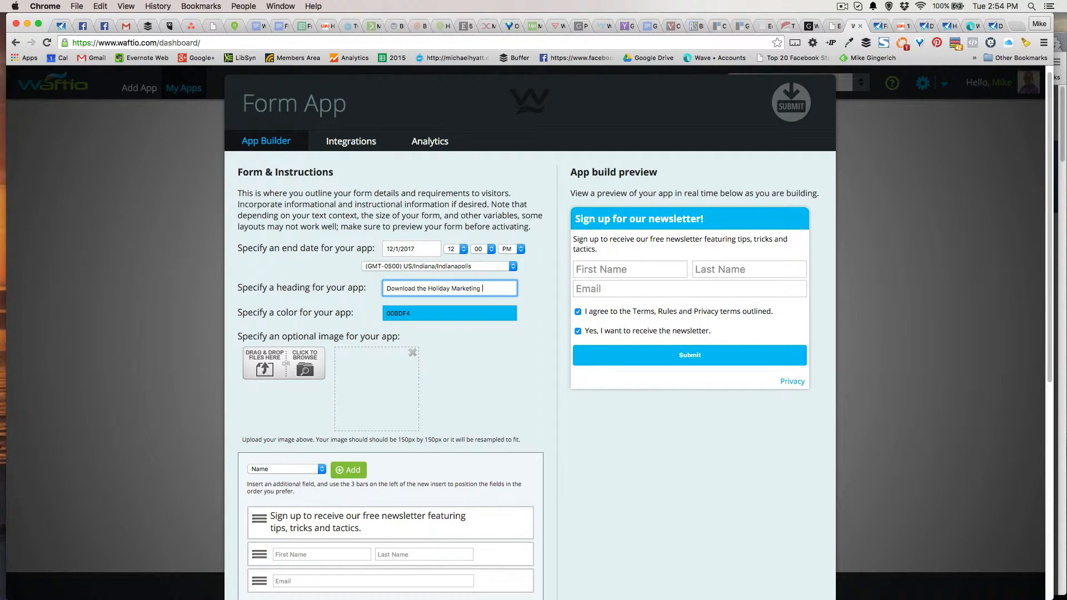
pyautogui.write('g FREE eBook!')
pyautogui.press('Tab')
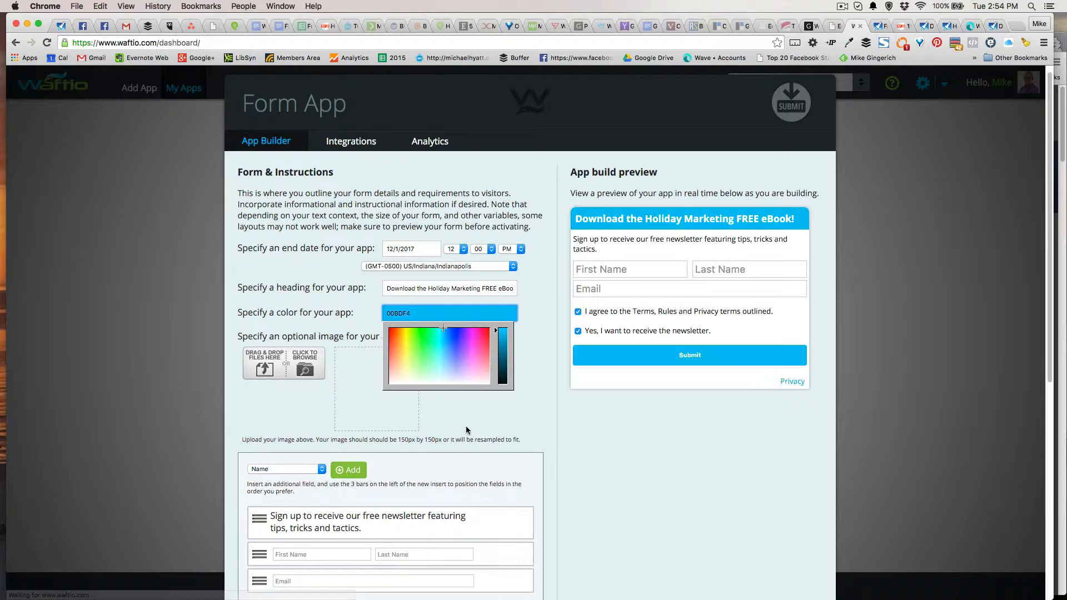
# Darken the form colour from bright blue to navy 003140
pyautogui.click(537, 410)
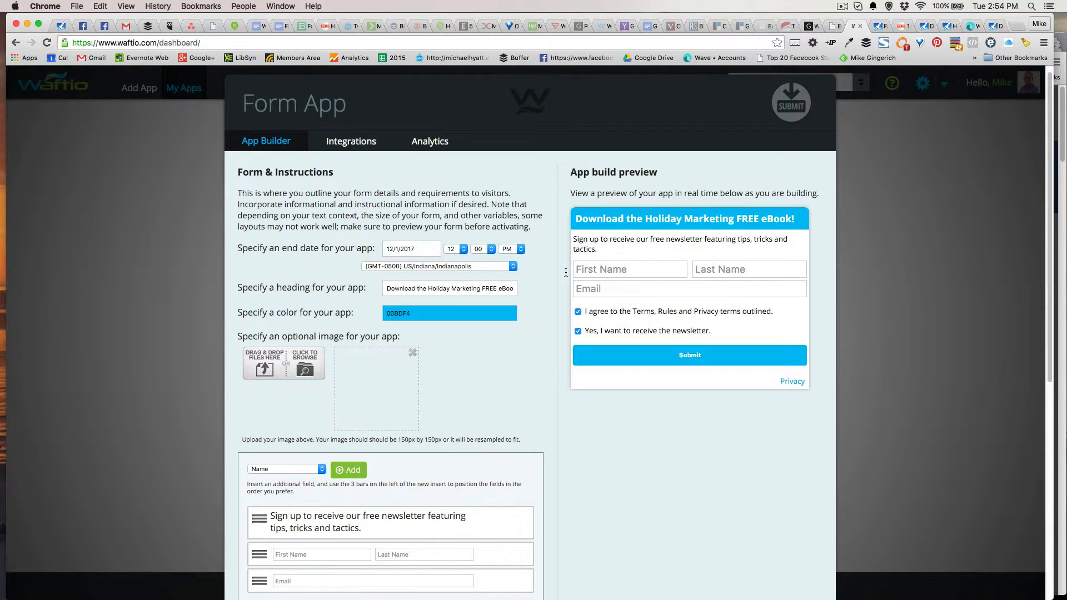
pyautogui.click(421, 313)
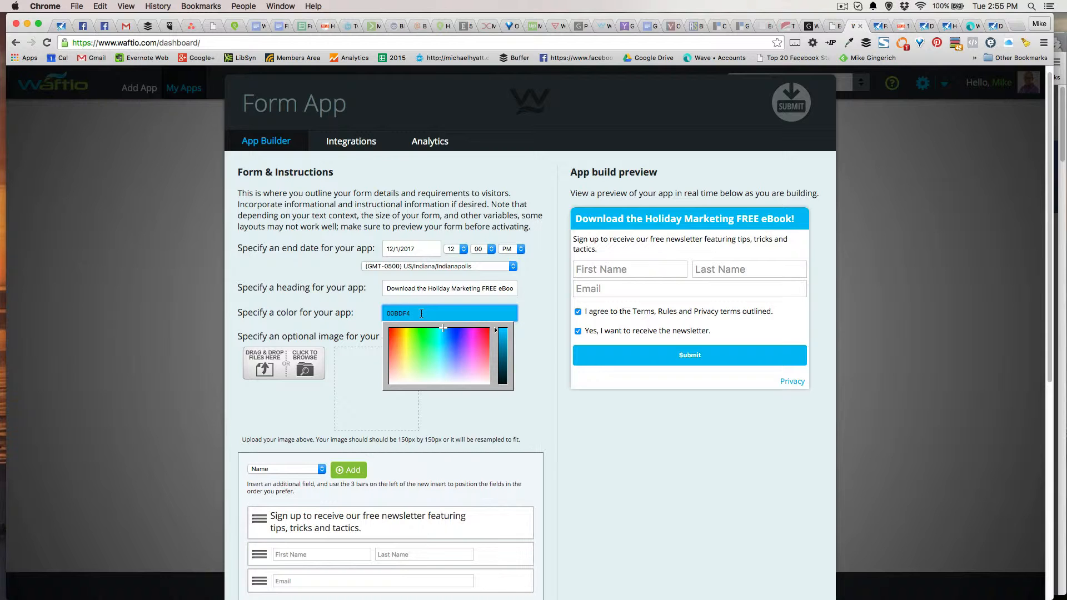
pyautogui.click(504, 372)
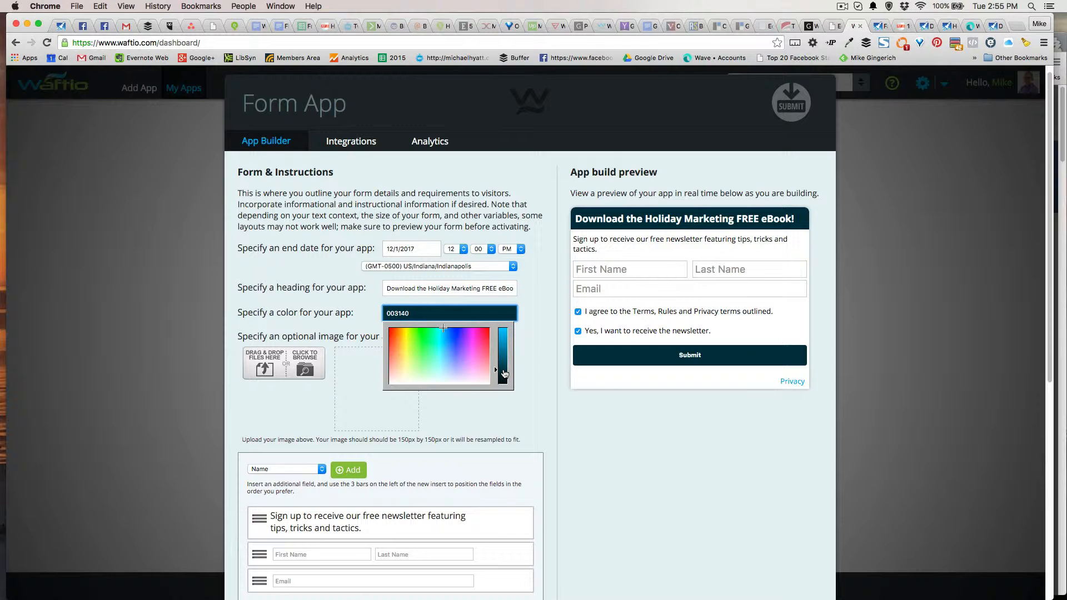
pyautogui.click(535, 346)
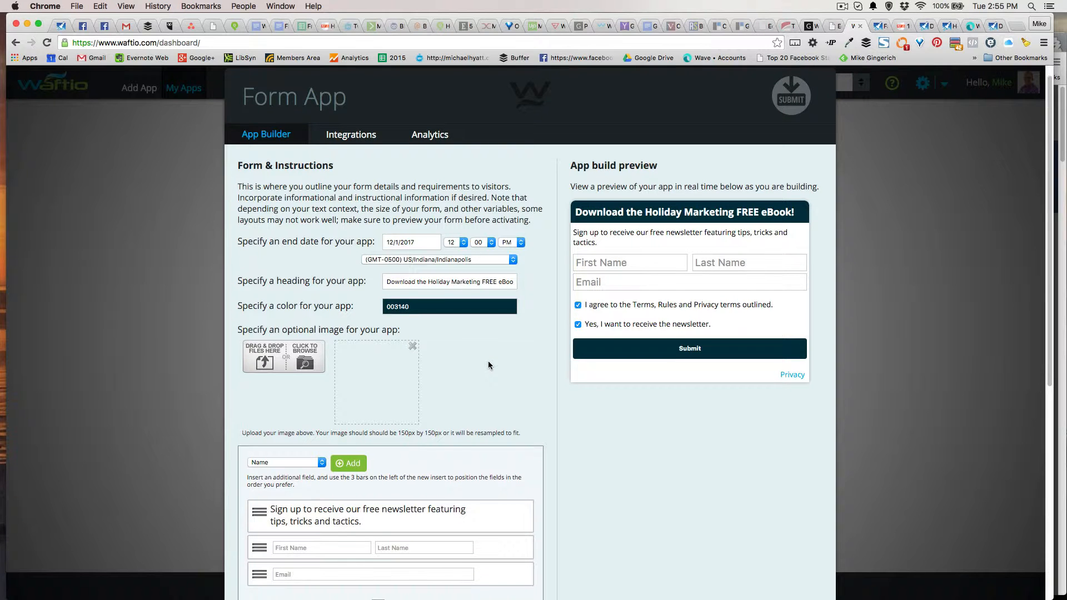
# Rewrite the intro text to 'Sign up to receive the FREE Digital Marketing eBook with tips on Facebook, Email, and more!'
pyautogui.scroll(-3, 487, 365)
pyautogui.scroll(-2, 500, 336)
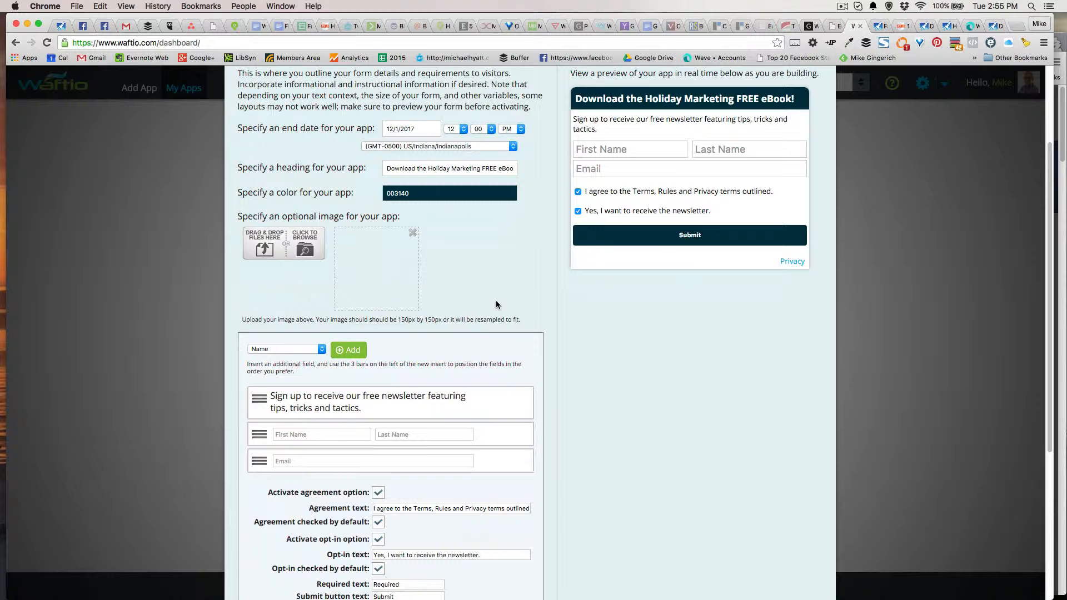
pyautogui.scroll(-1, 489, 299)
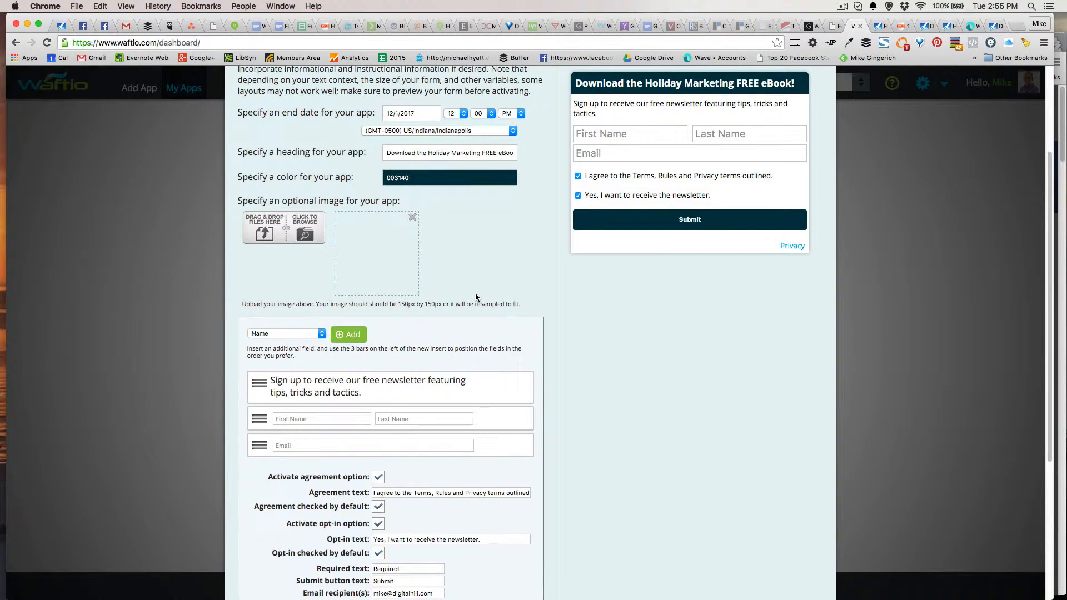
pyautogui.click(512, 381)
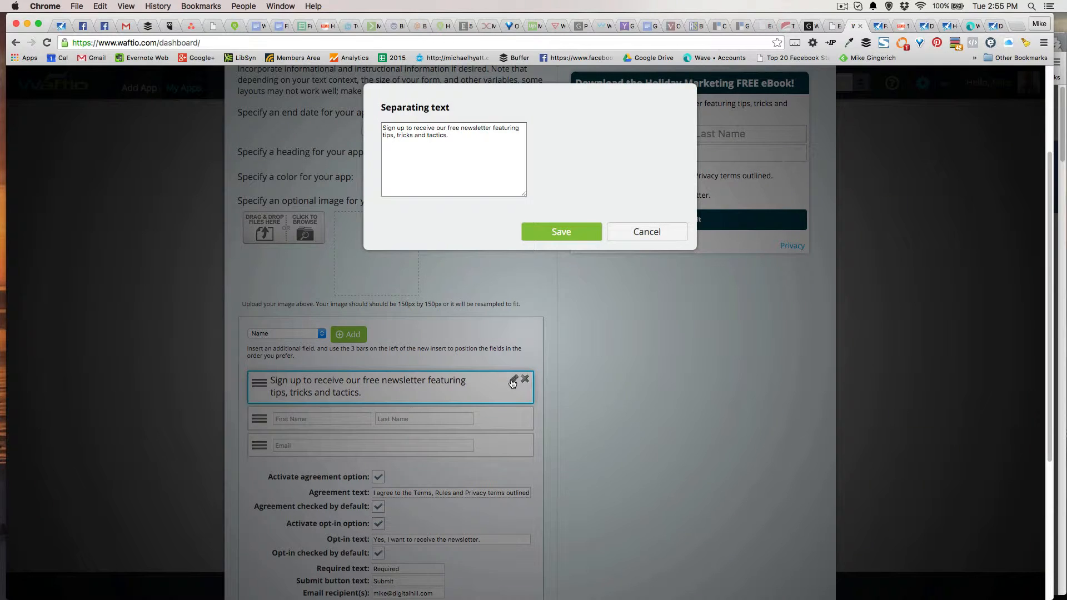
pyautogui.click(453, 138)
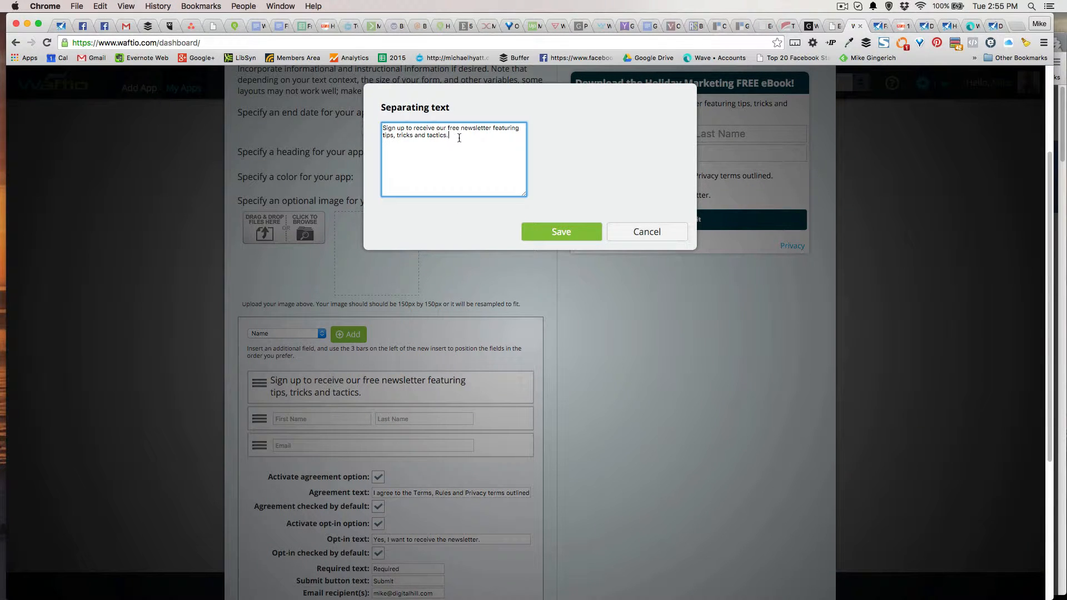
pyautogui.moveTo(436, 128); pyautogui.dragTo(477, 143)
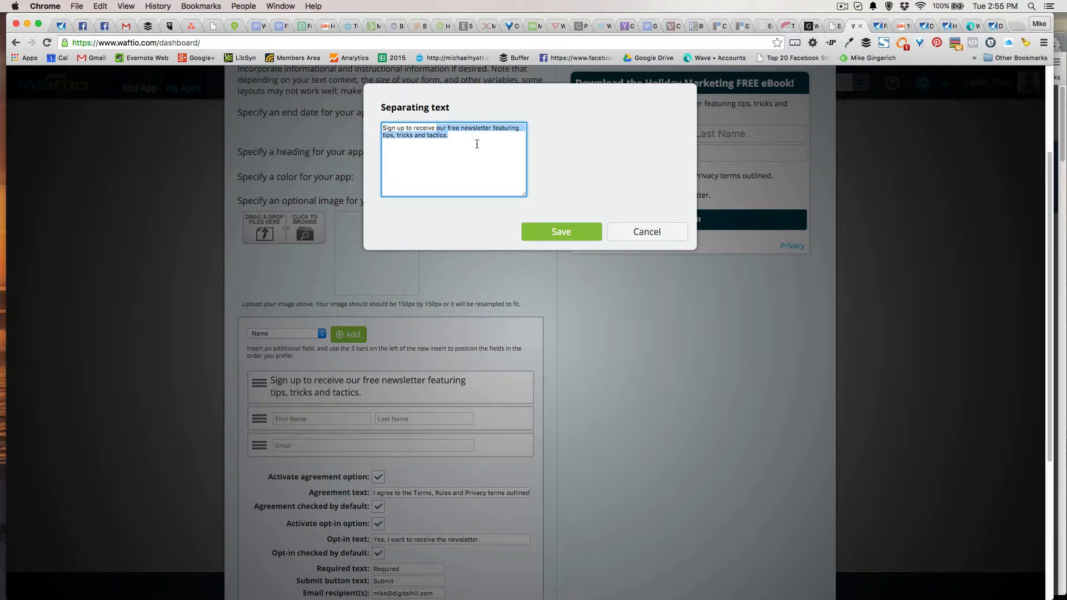
pyautogui.write('the F')
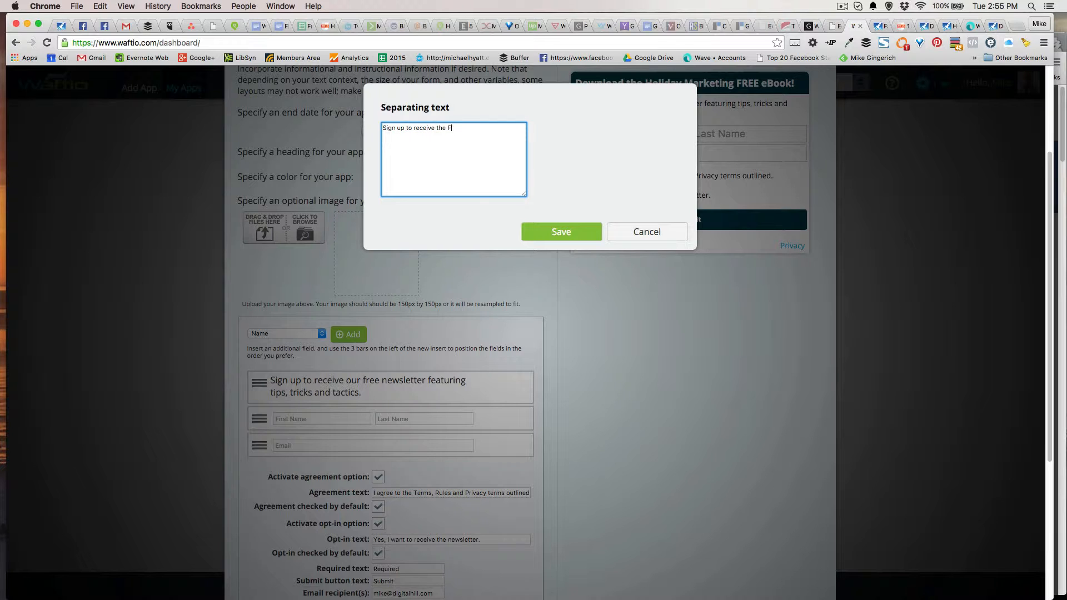
pyautogui.write('REE Digital Marketing eBook with tips on Facebook, E')
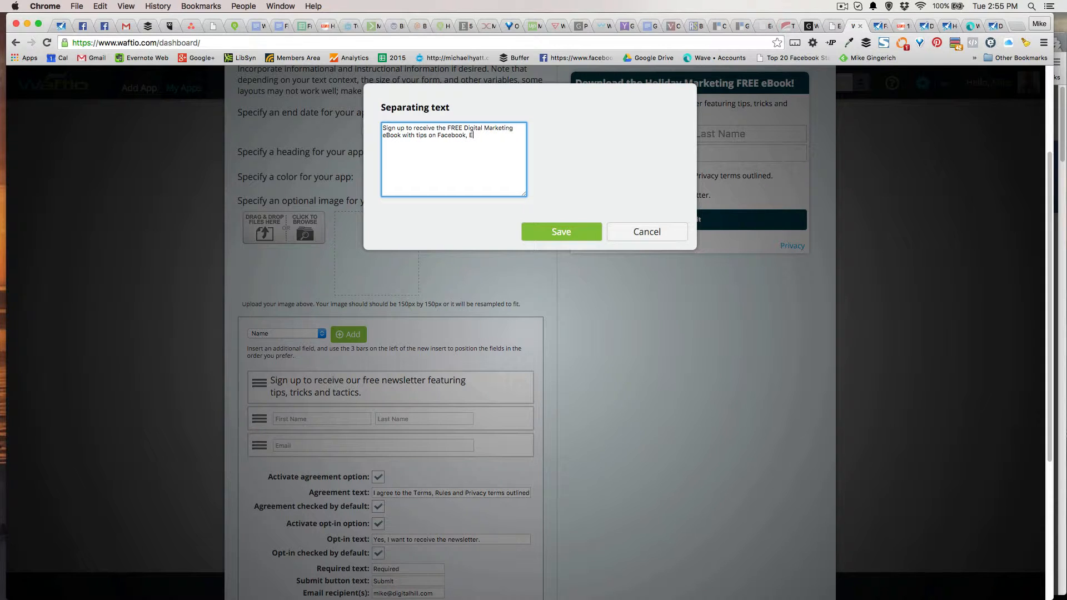
pyautogui.write('mal, and')
pyautogui.press('BackSpace')
pyautogui.press('BackSpace')
pyautogui.press('BackSpace')
pyautogui.press('BackSpace')
pyautogui.press('BackSpace')
pyautogui.press('BackSpace')
pyautogui.press('BackSpace')
pyautogui.write('il, and more')
pyautogui.click(576, 226)
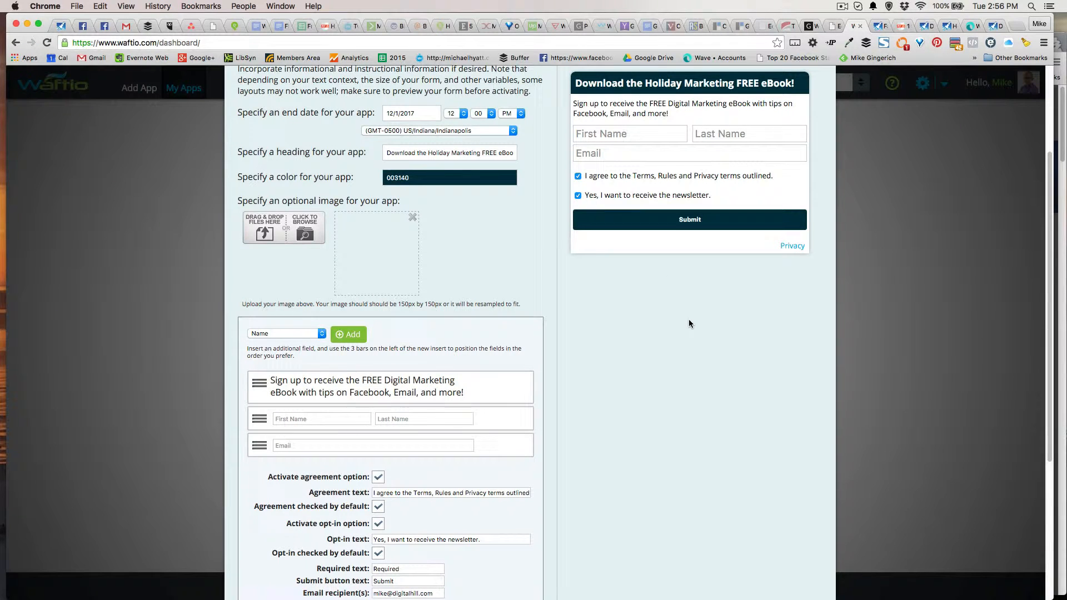
# Tick 'Required (will apply email address validation)?' on the Email field and save it
pyautogui.scroll(-2, 668, 328)
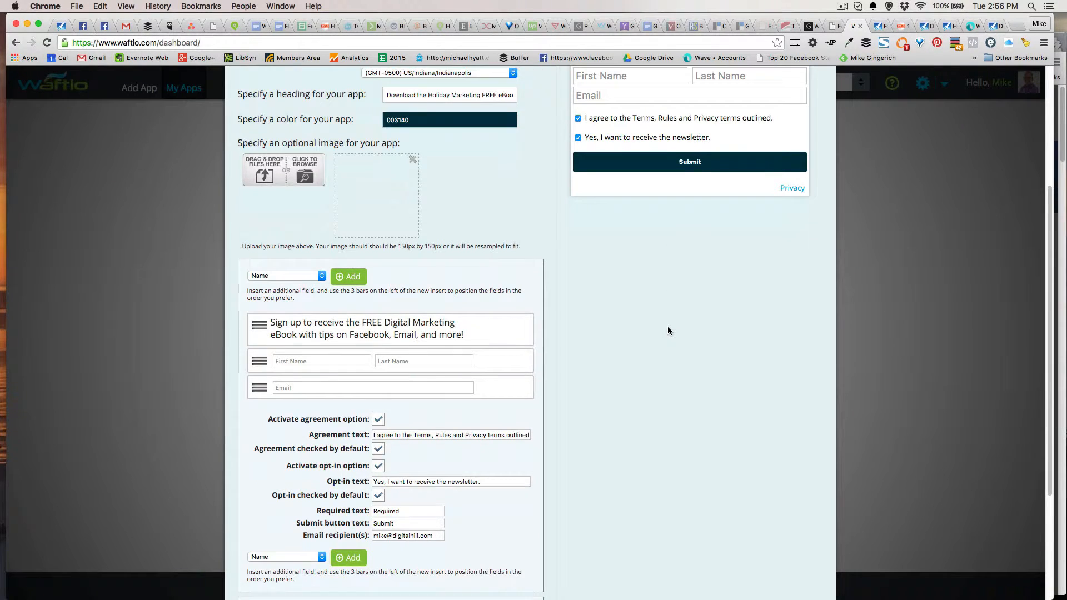
pyautogui.scroll(5, 668, 331)
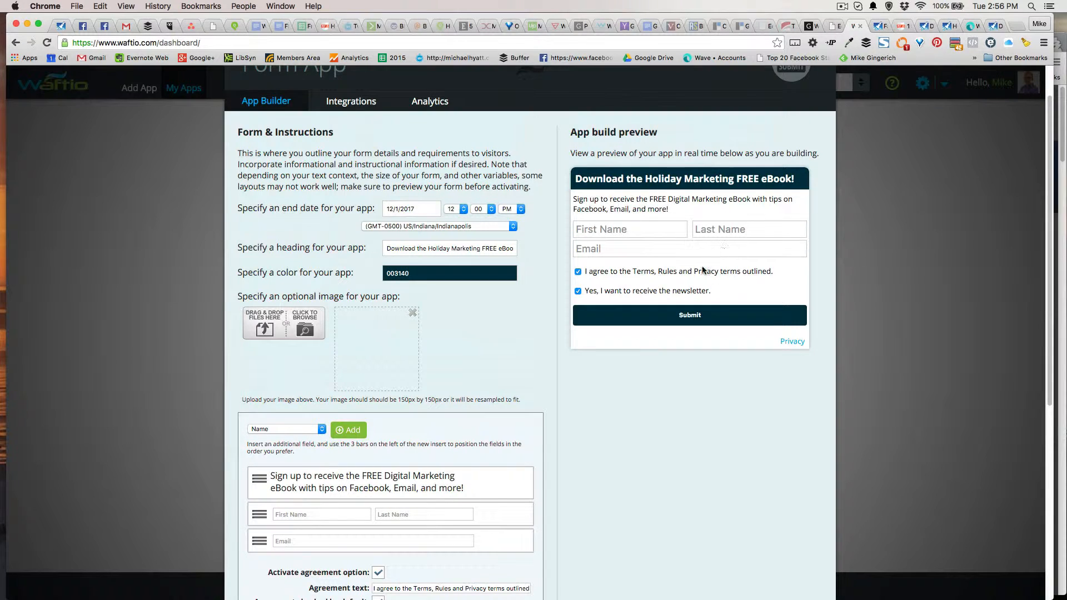
pyautogui.scroll(-3, 722, 300)
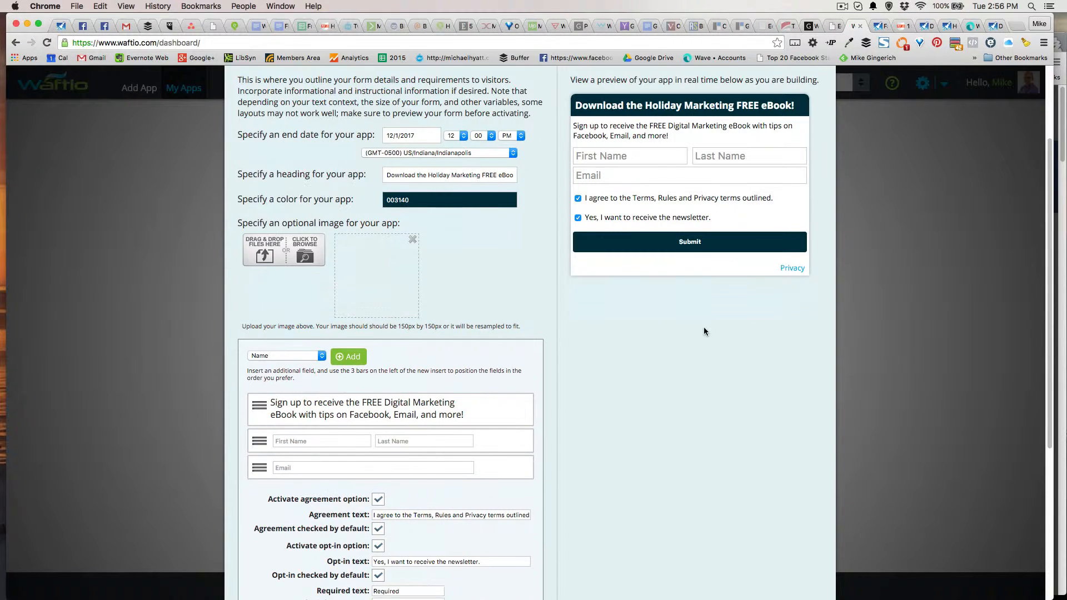
pyautogui.scroll(-5, 665, 371)
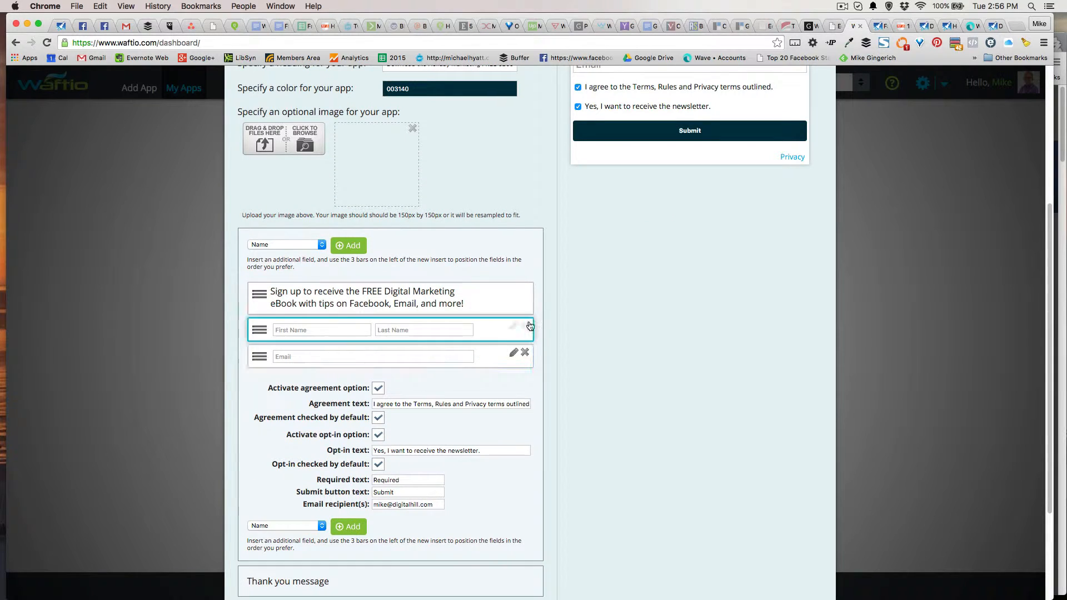
pyautogui.click(513, 354)
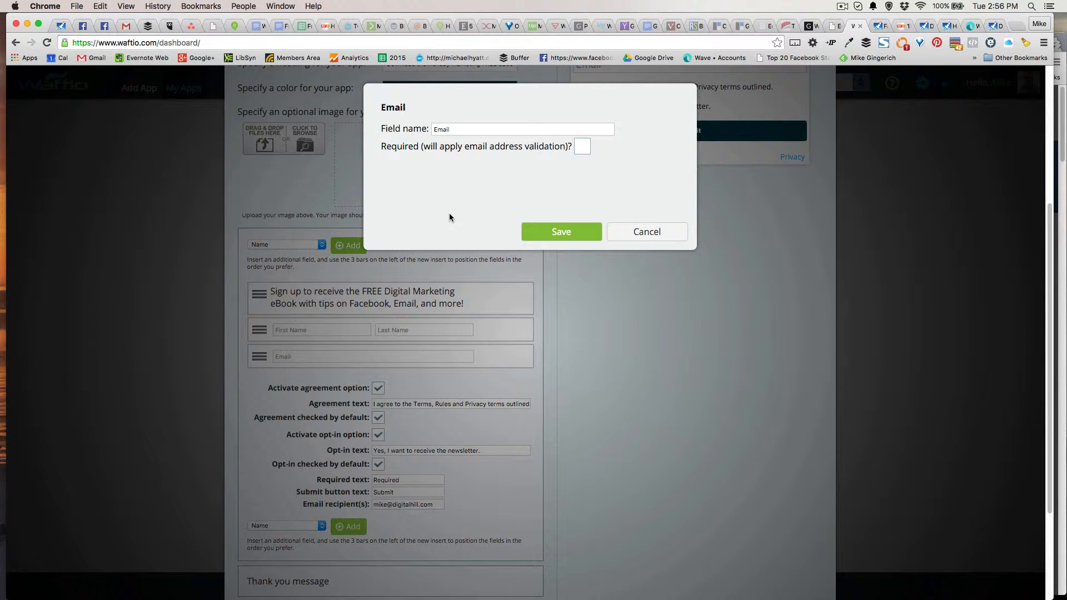
pyautogui.click(583, 147)
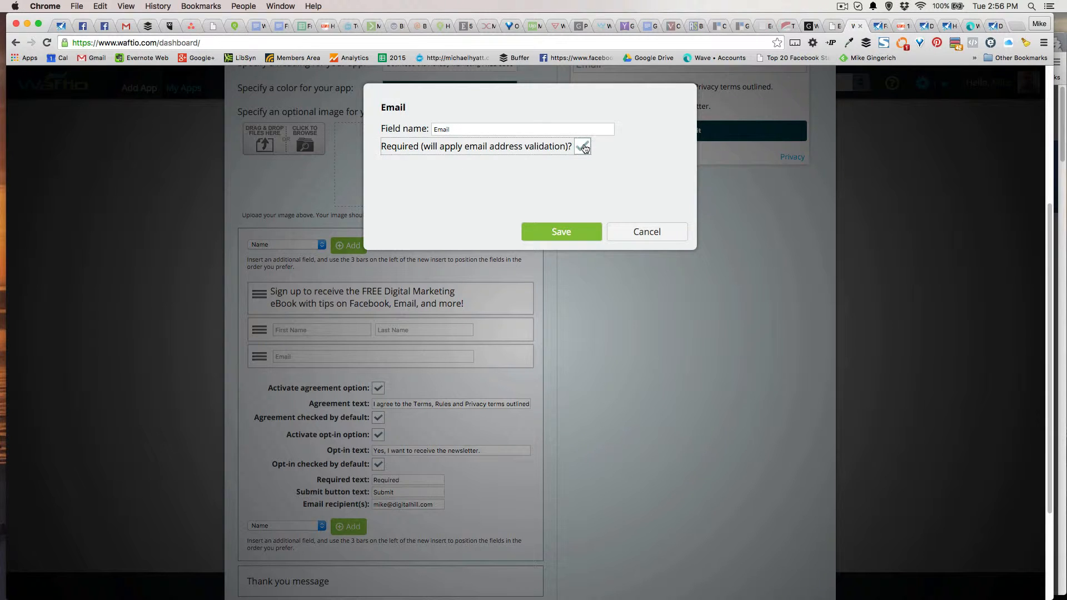
pyautogui.click(561, 232)
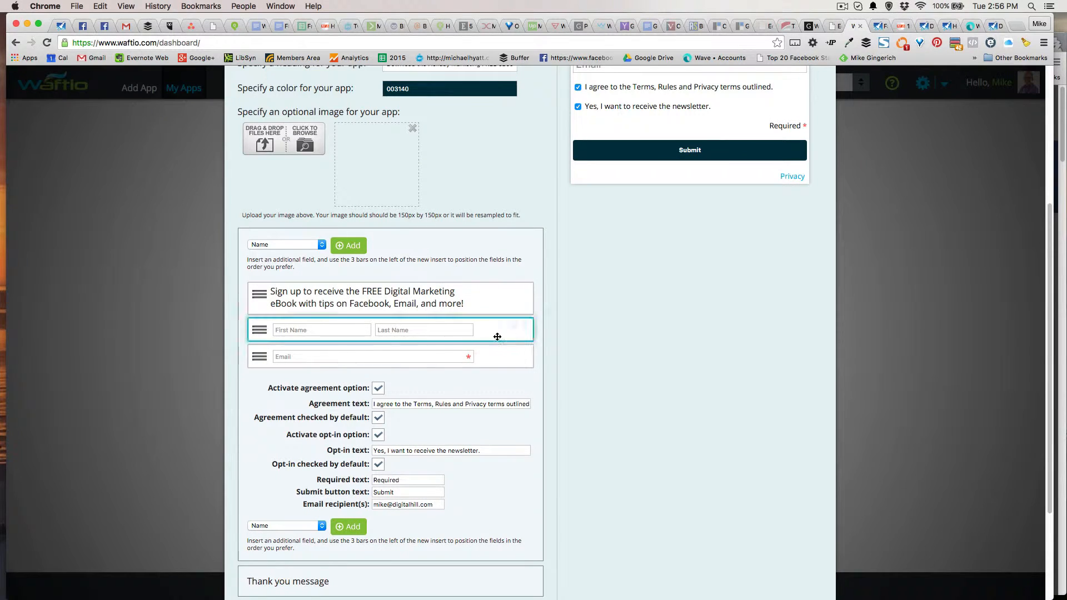
pyautogui.moveTo(348, 333)
pyautogui.moveTo(259, 356); pyautogui.dragTo(260, 320)
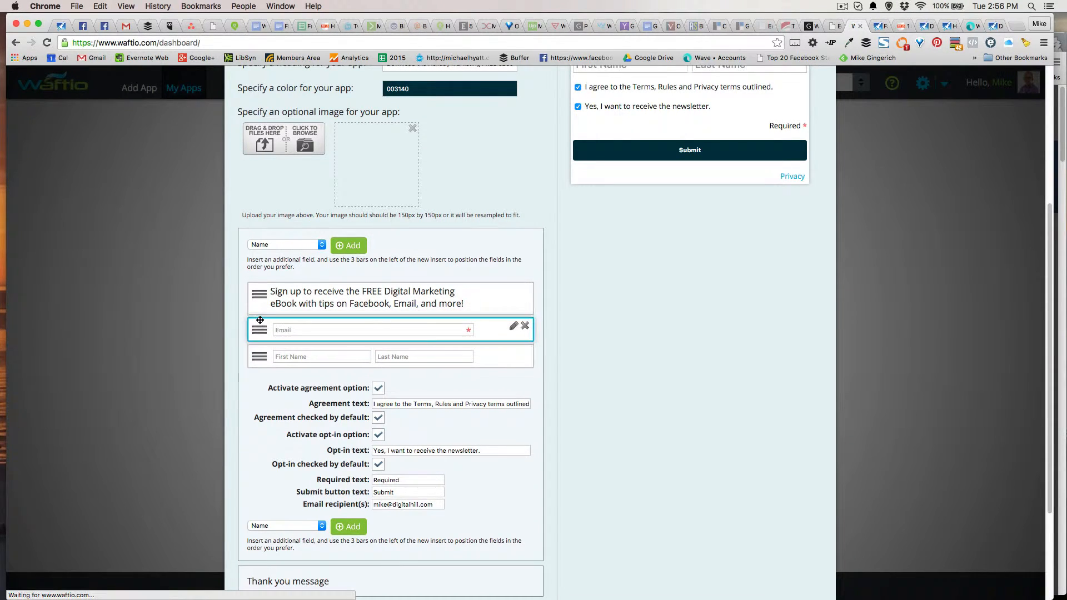
pyautogui.scroll(3, 662, 366)
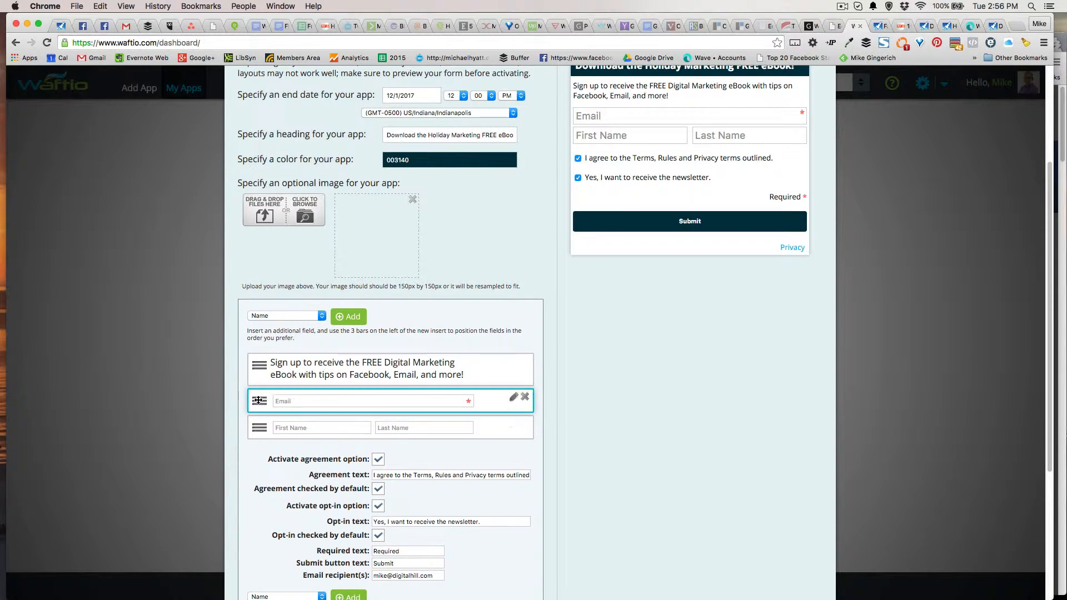
pyautogui.moveTo(258, 400); pyautogui.dragTo(259, 434)
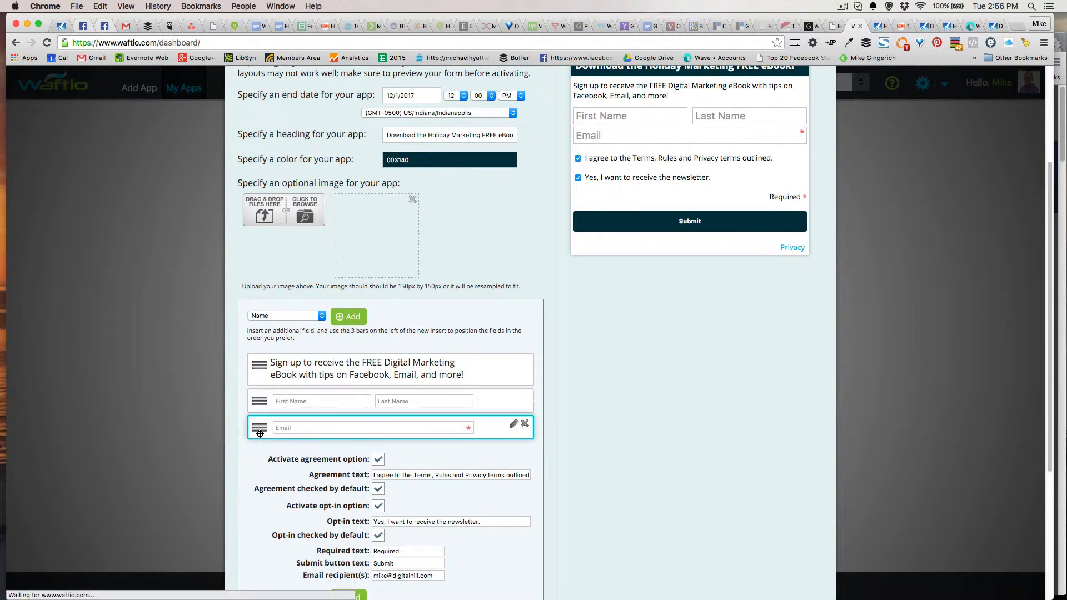
pyautogui.scroll(-3, 555, 421)
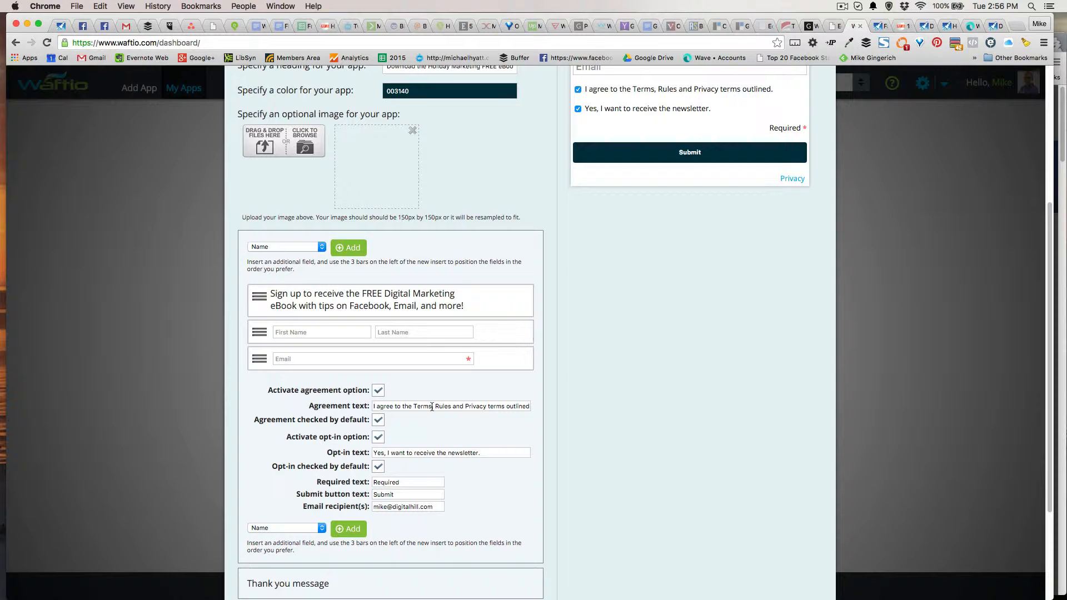
# Delete 'Terms, Rules and' from the agreement text so it mentions only Privacy
pyautogui.scroll(-1, 411, 402)
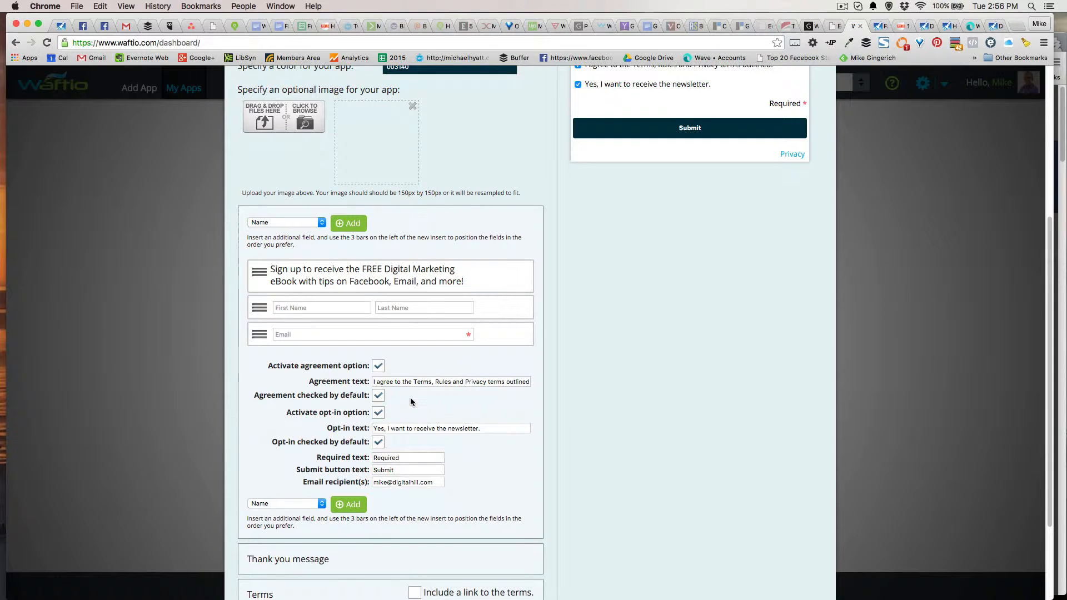
pyautogui.click(444, 381)
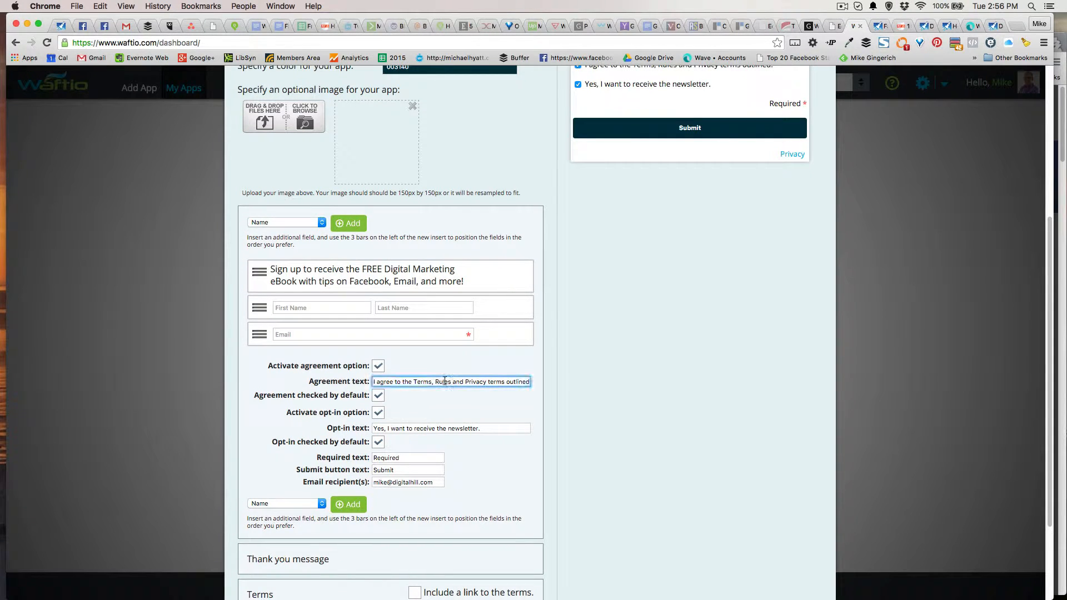
pyautogui.doubleClick(445, 381)
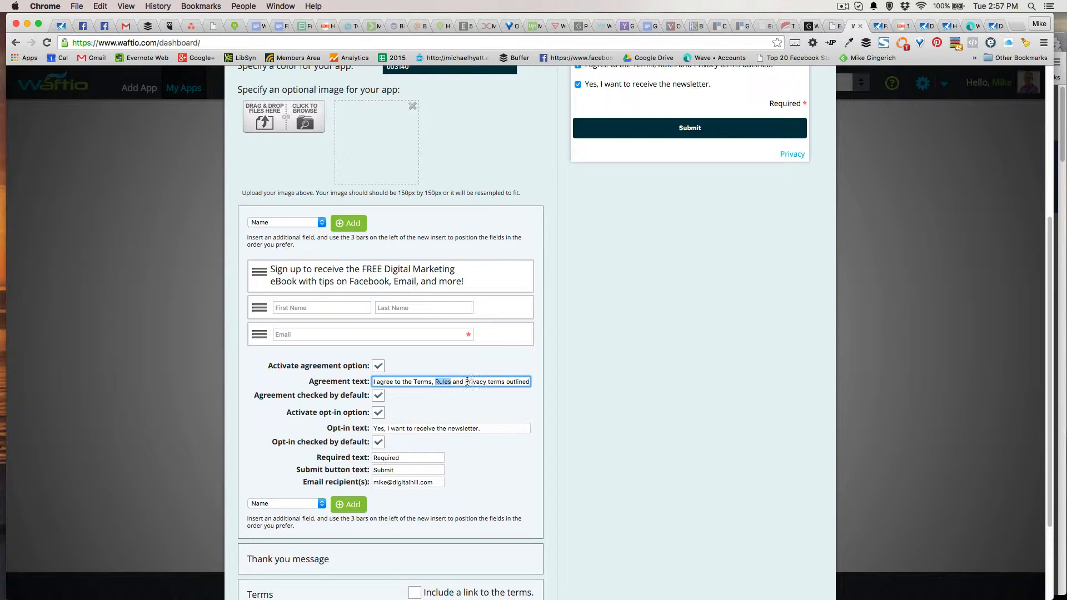
pyautogui.moveTo(465, 382); pyautogui.dragTo(412, 381)
pyautogui.press('BackSpace')
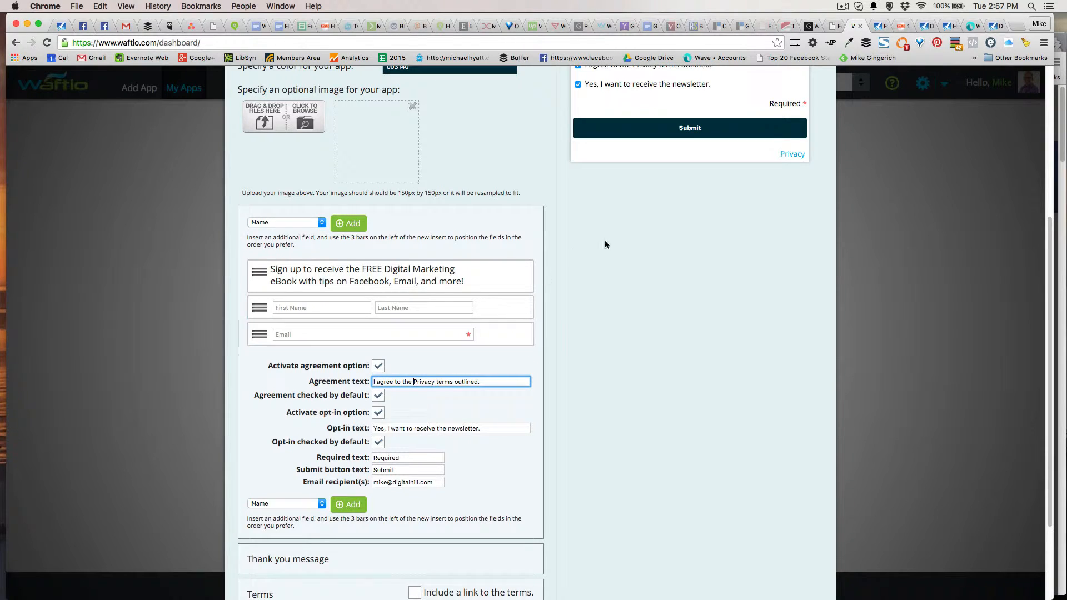
# Change the opt-in text to 'Yes, I want to receive email updates.'
pyautogui.scroll(1, 607, 247)
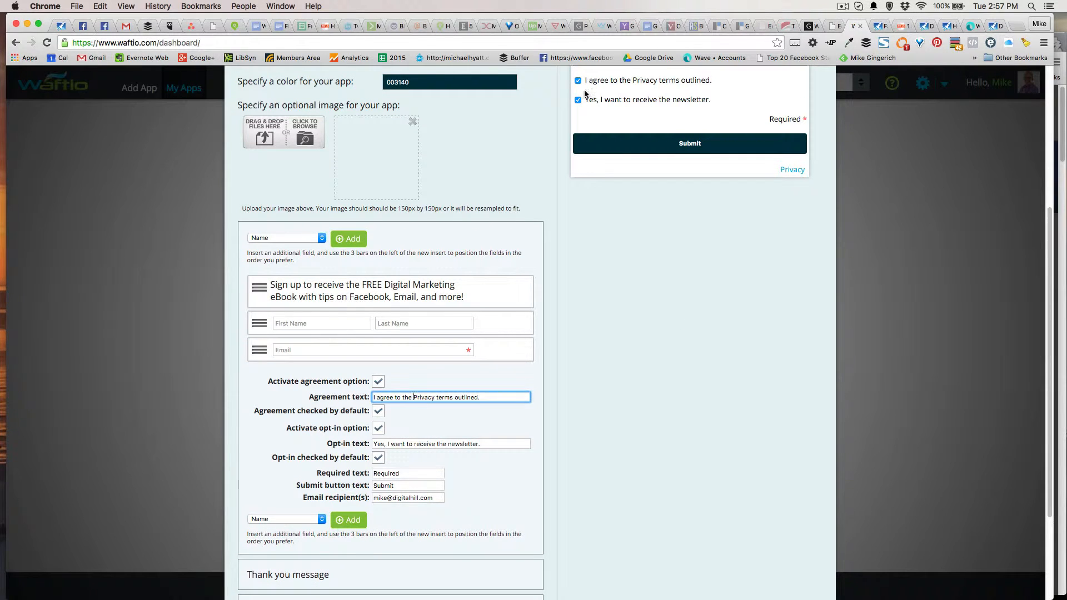
pyautogui.scroll(-1, 492, 368)
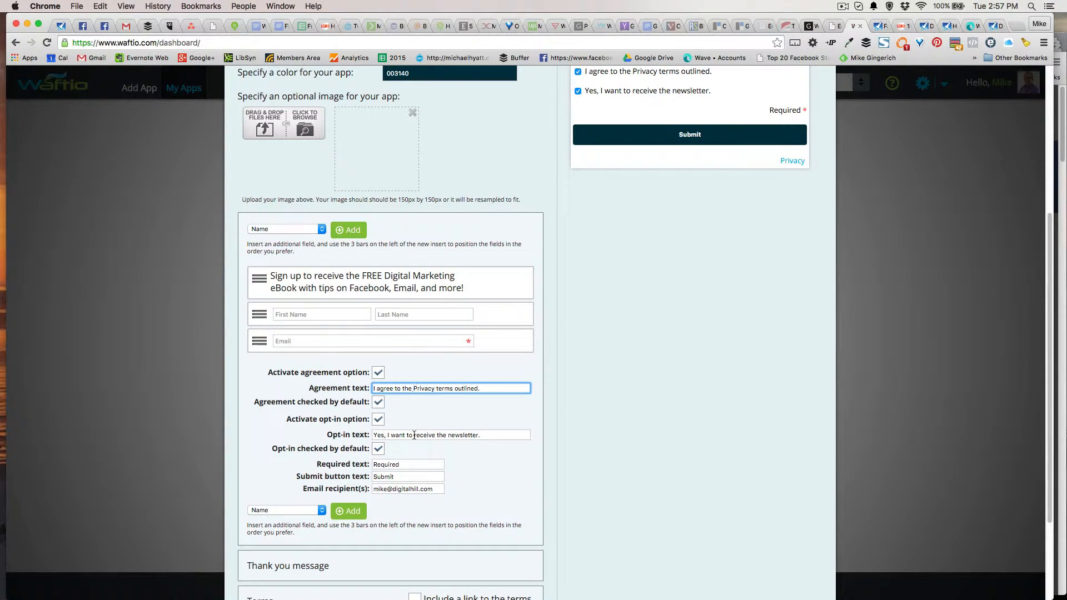
pyautogui.moveTo(437, 435); pyautogui.dragTo(586, 439)
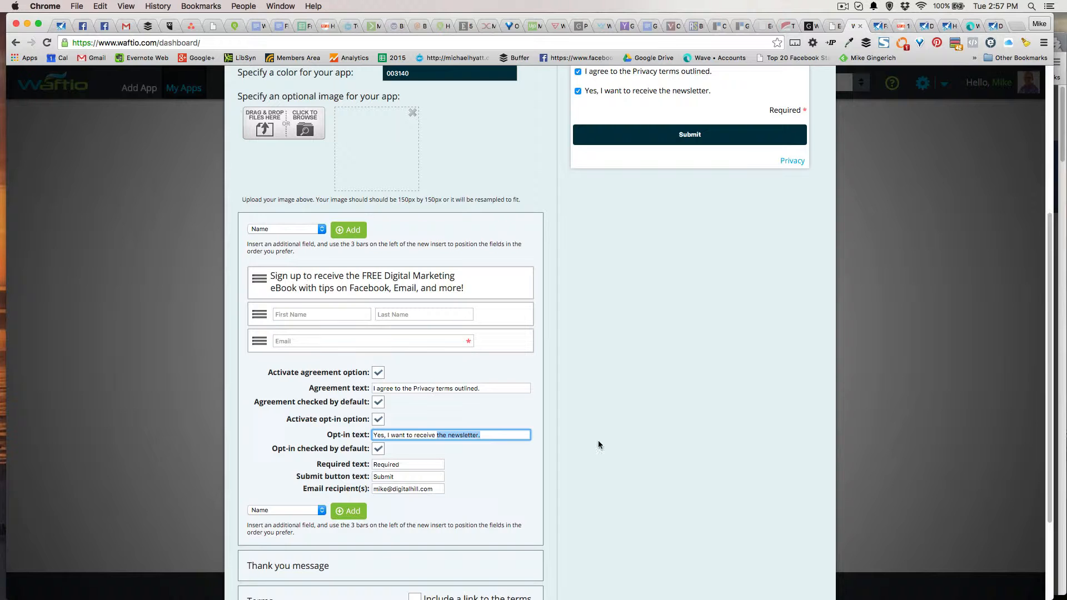
pyautogui.write('email updates')
pyautogui.scroll(-3, 499, 442)
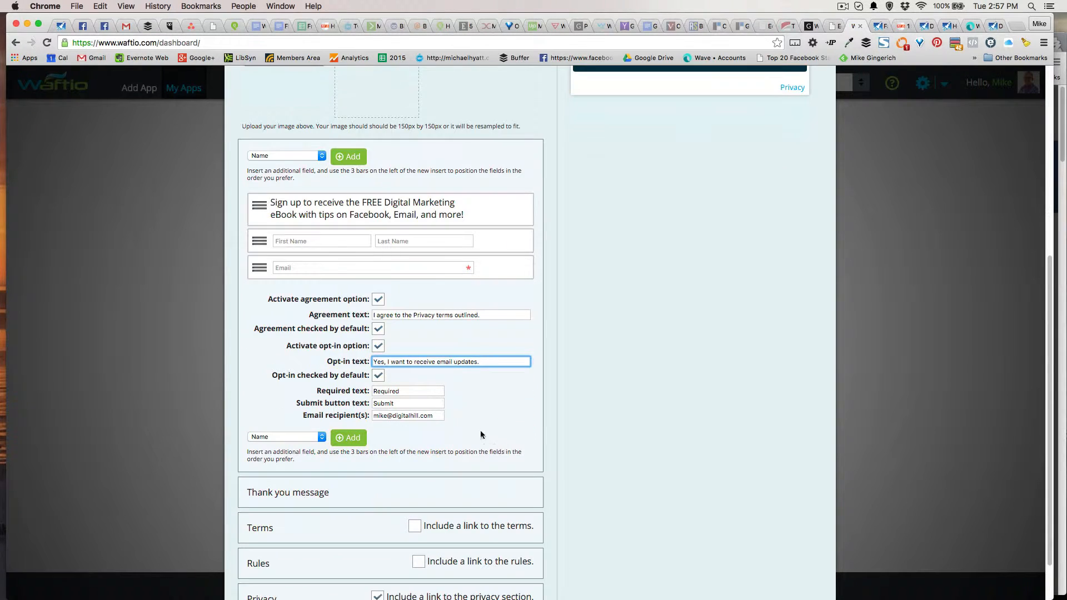
pyautogui.scroll(3, 480, 407)
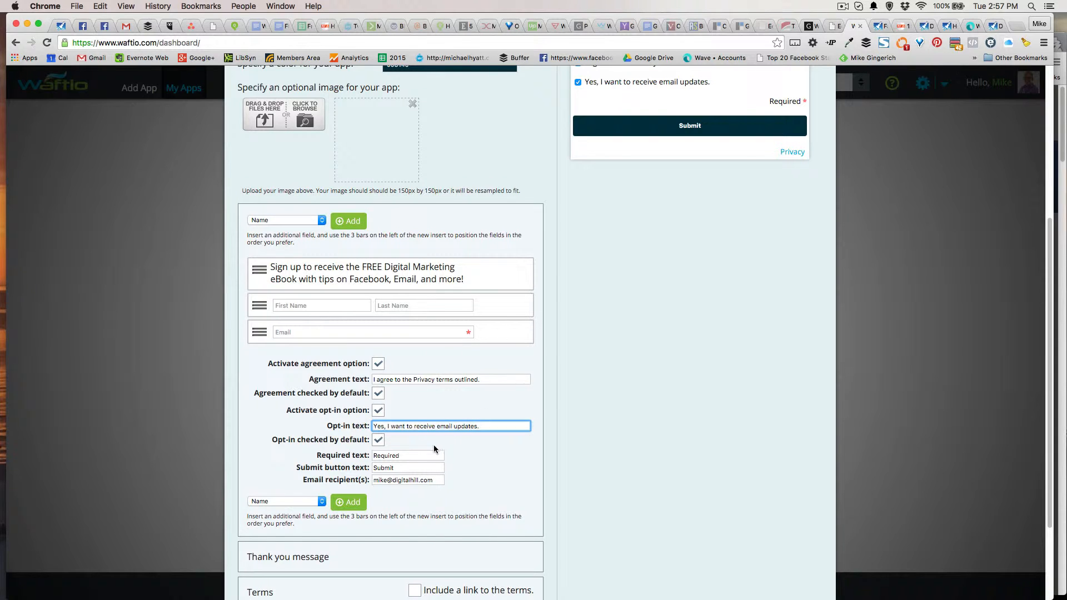
pyautogui.scroll(1, 468, 447)
pyautogui.scroll(1, 468, 446)
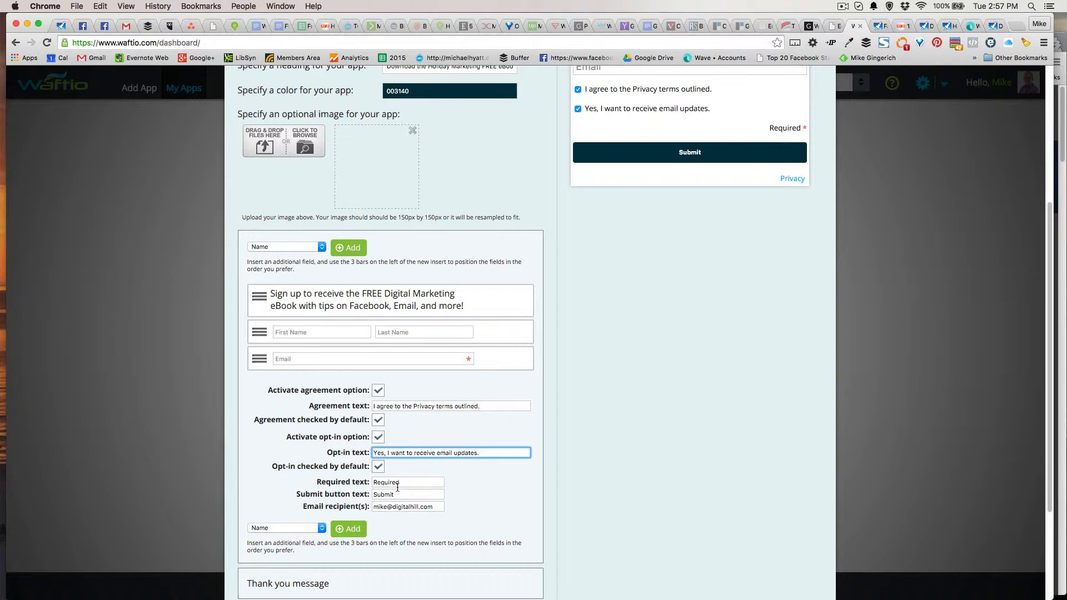
pyautogui.scroll(-2, 417, 481)
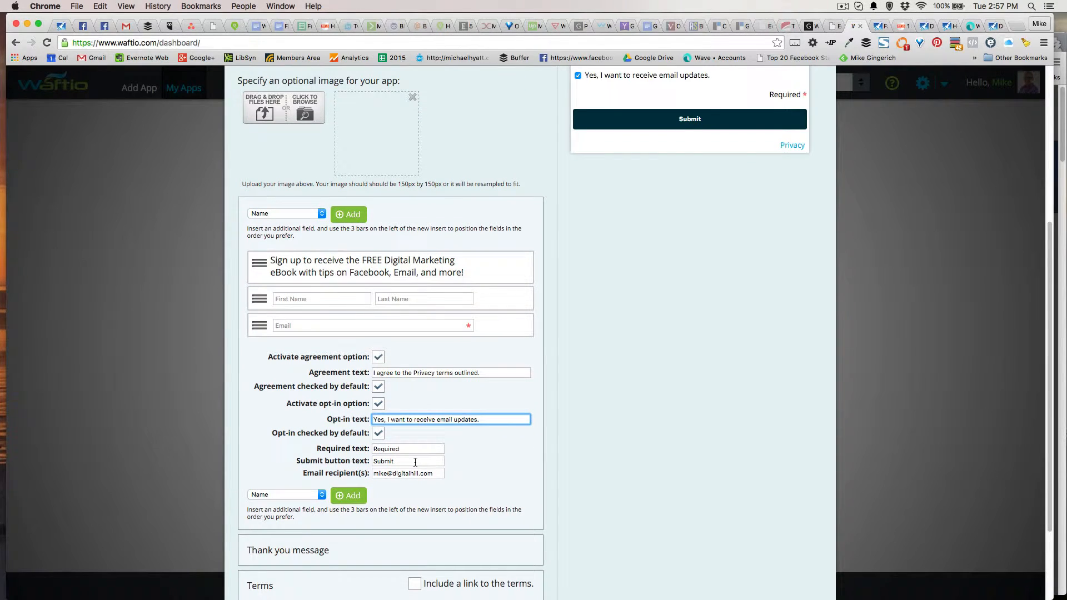
# Change the submit button text to 'GET FREE EBOOK'
pyautogui.moveTo(407, 461); pyautogui.dragTo(364, 460)
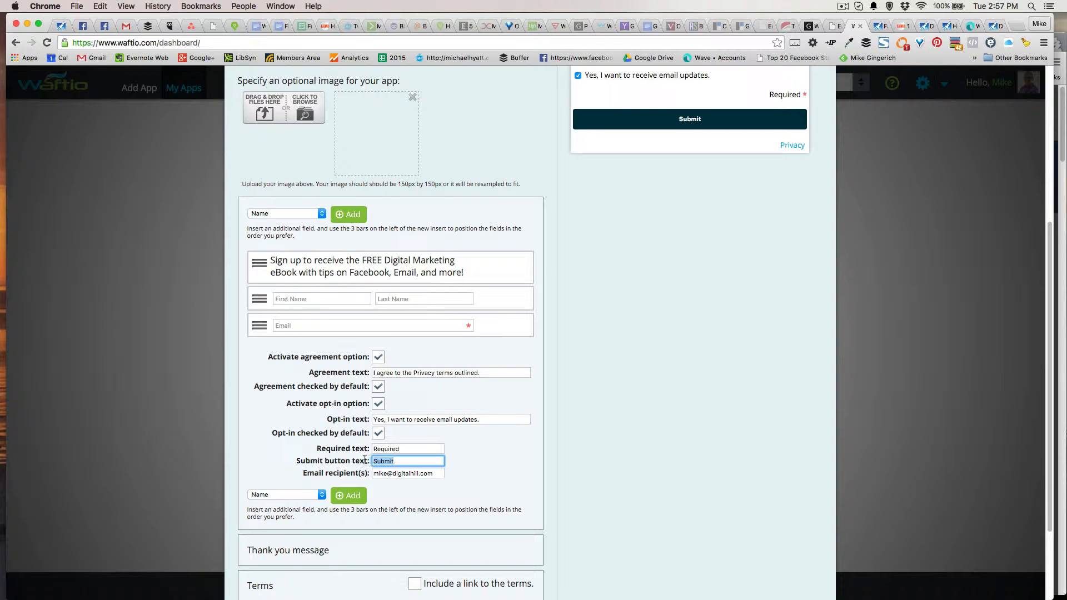
pyautogui.write('GET FREE EBOOK')
pyautogui.press('Tab')
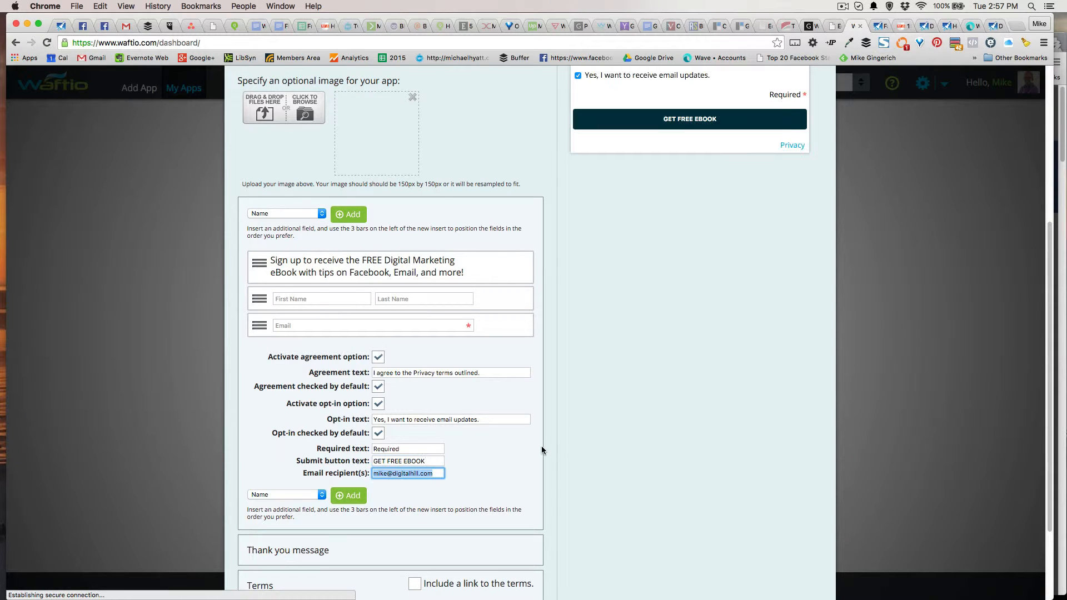
# Replace the email recipient with the support email address
pyautogui.click(395, 472)
pyautogui.tripleClick(387, 473)
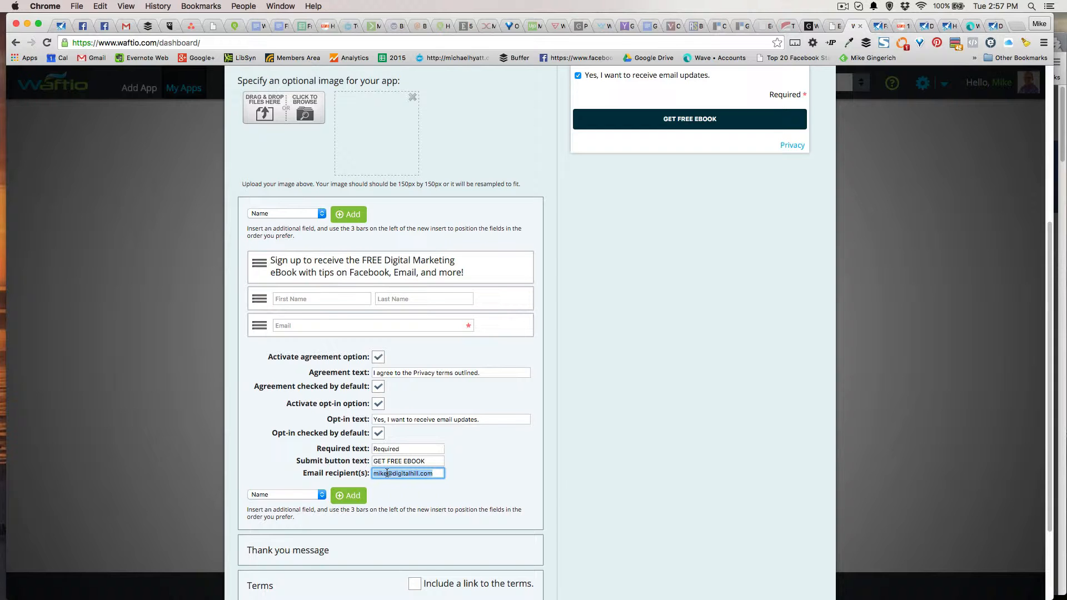
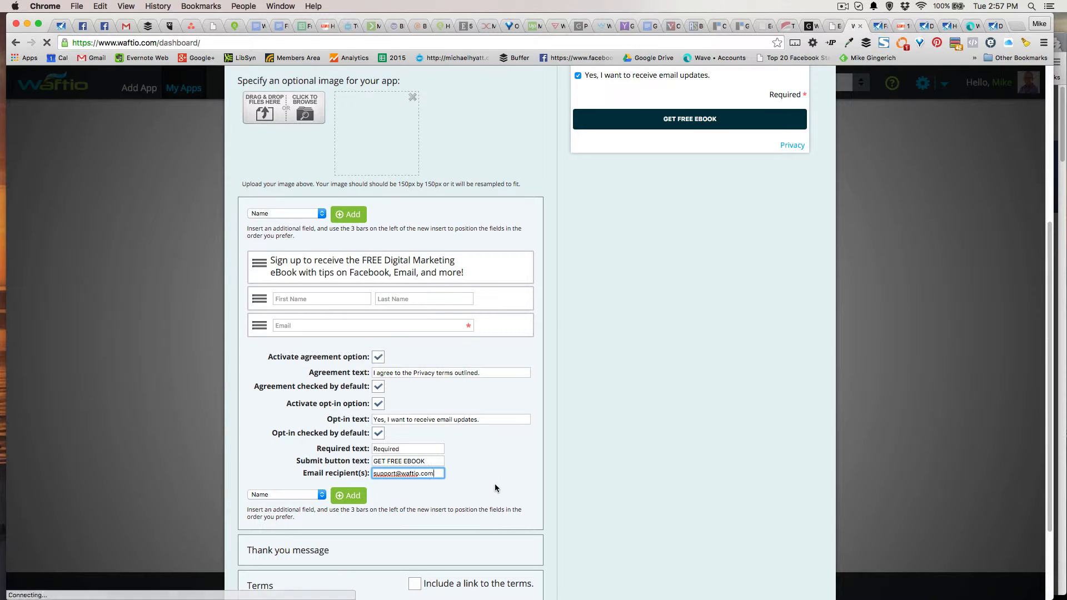
pyautogui.click(498, 471)
pyautogui.scroll(-2, 500, 467)
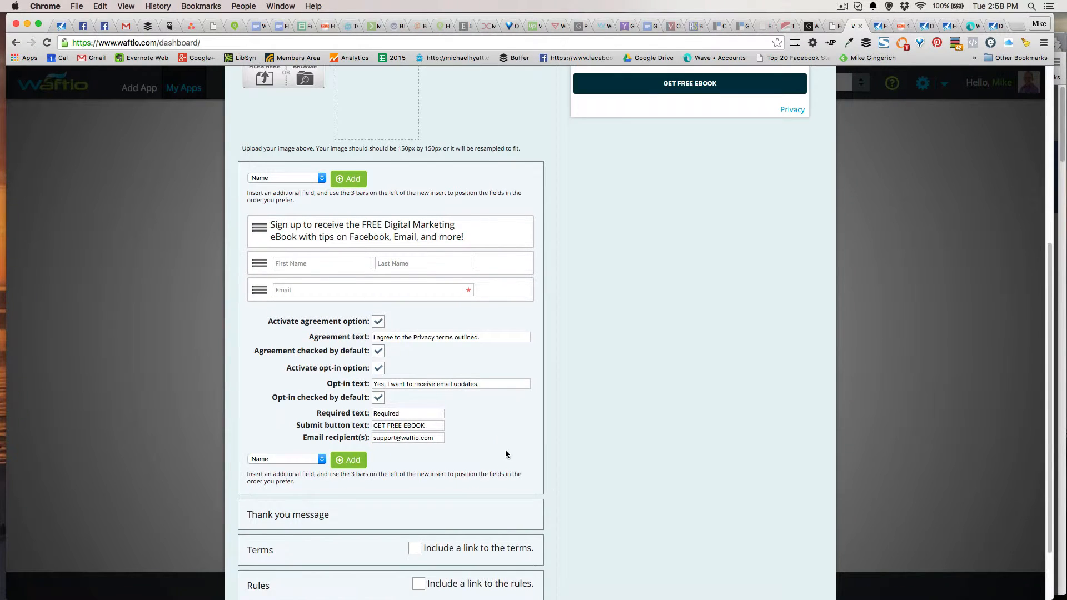
pyautogui.scroll(-1, 504, 445)
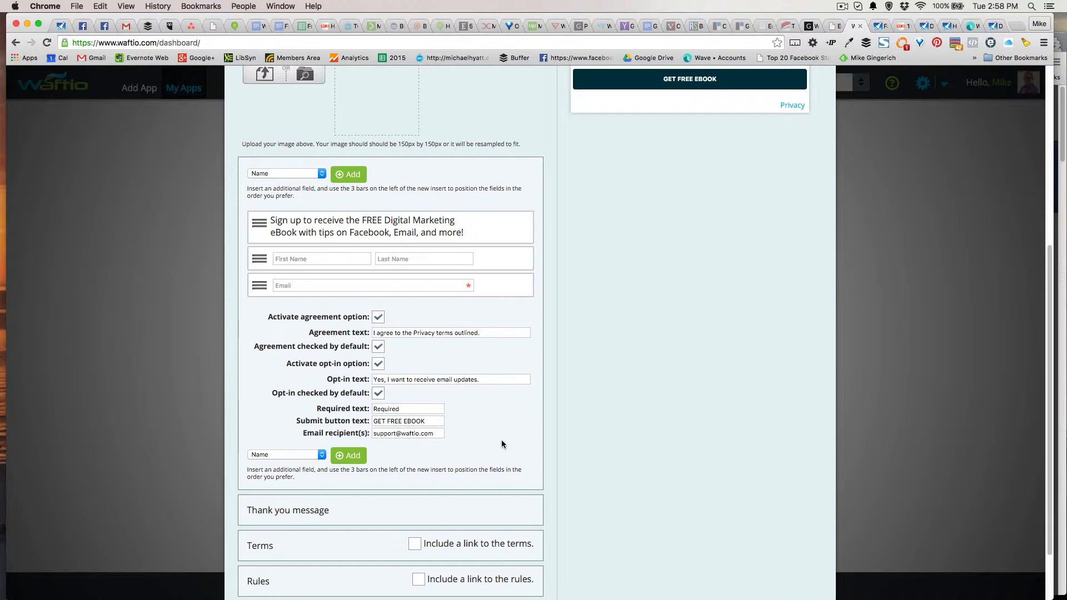
pyautogui.scroll(5, 494, 447)
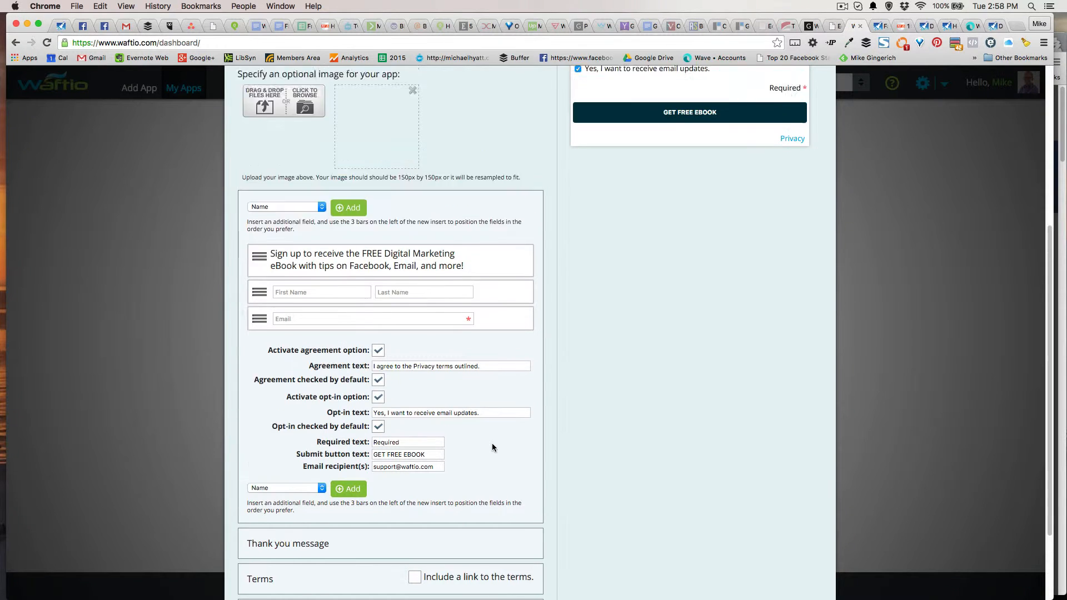
pyautogui.scroll(-5, 494, 447)
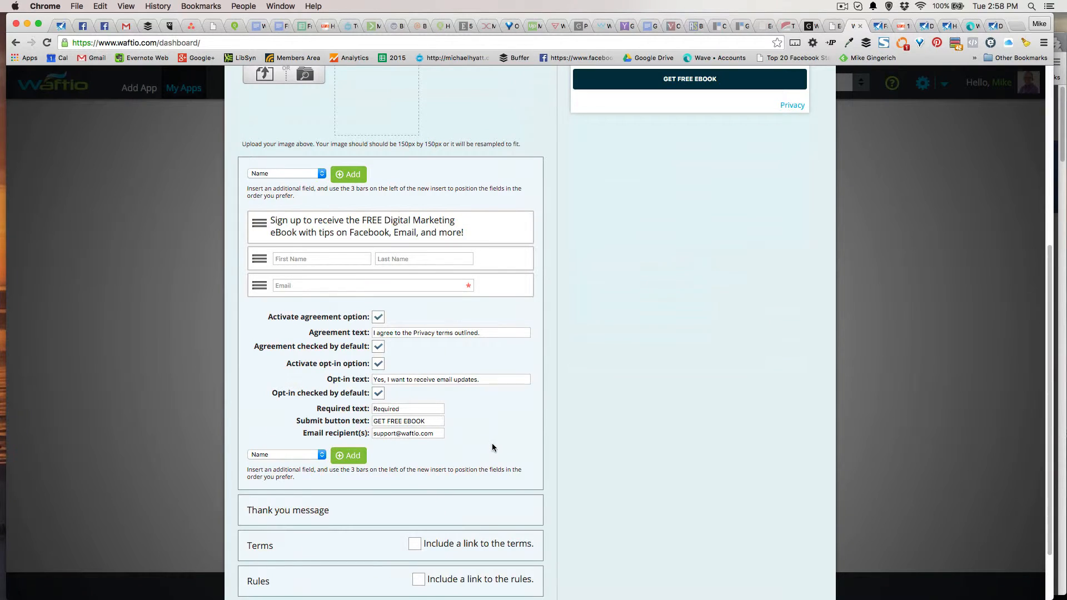
pyautogui.scroll(-1, 492, 448)
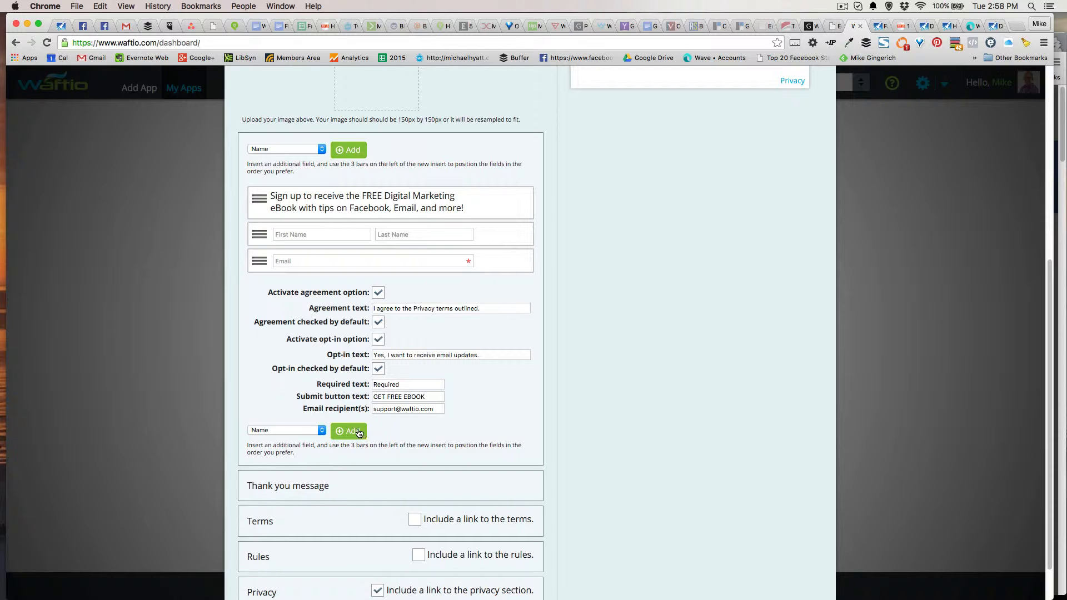
# Add an Address block to the form
pyautogui.click(323, 431)
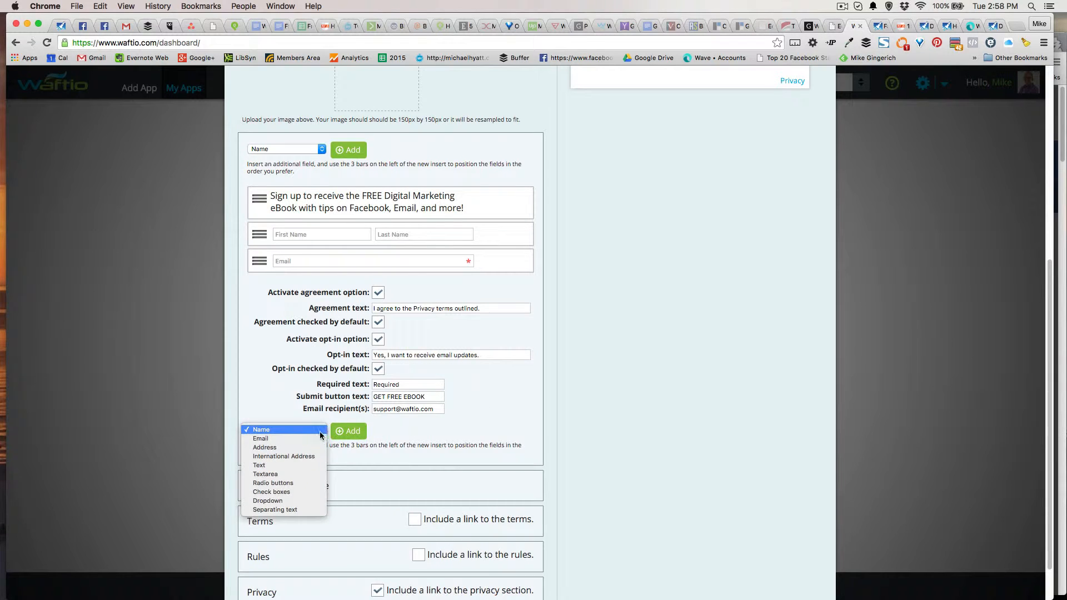
pyautogui.click(314, 447)
pyautogui.click(348, 431)
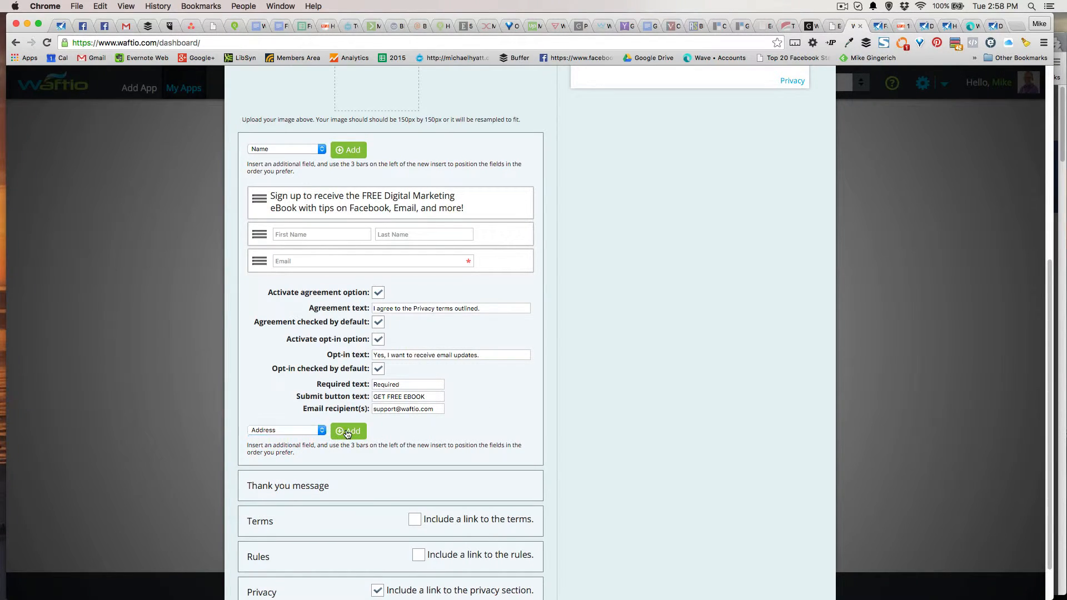
# Delete the Address block with confirmation, leaving intro text, name fields and Email
pyautogui.scroll(3, 639, 434)
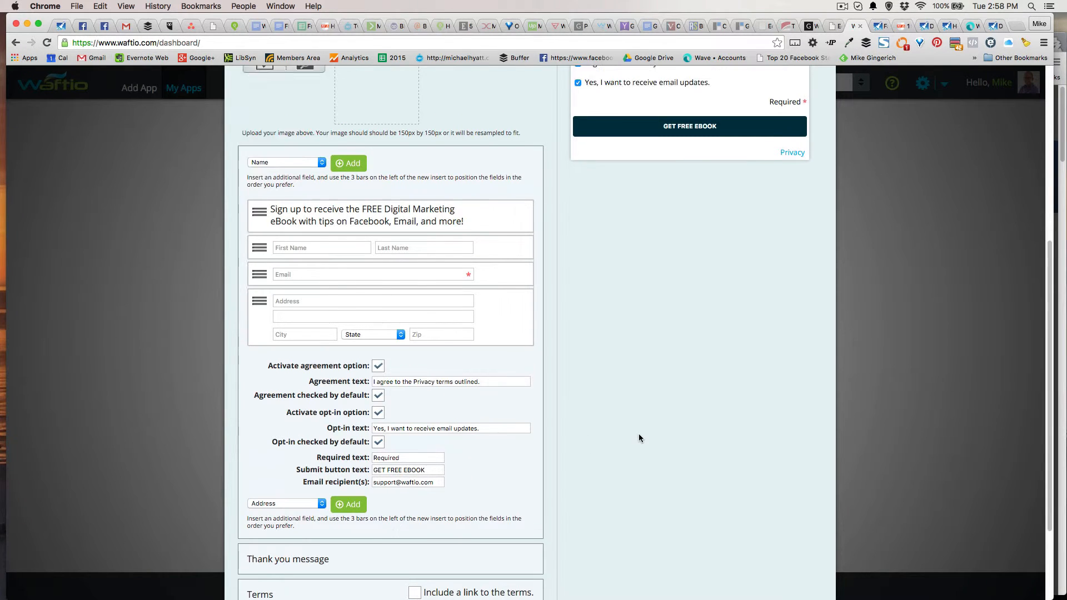
pyautogui.scroll(3, 638, 438)
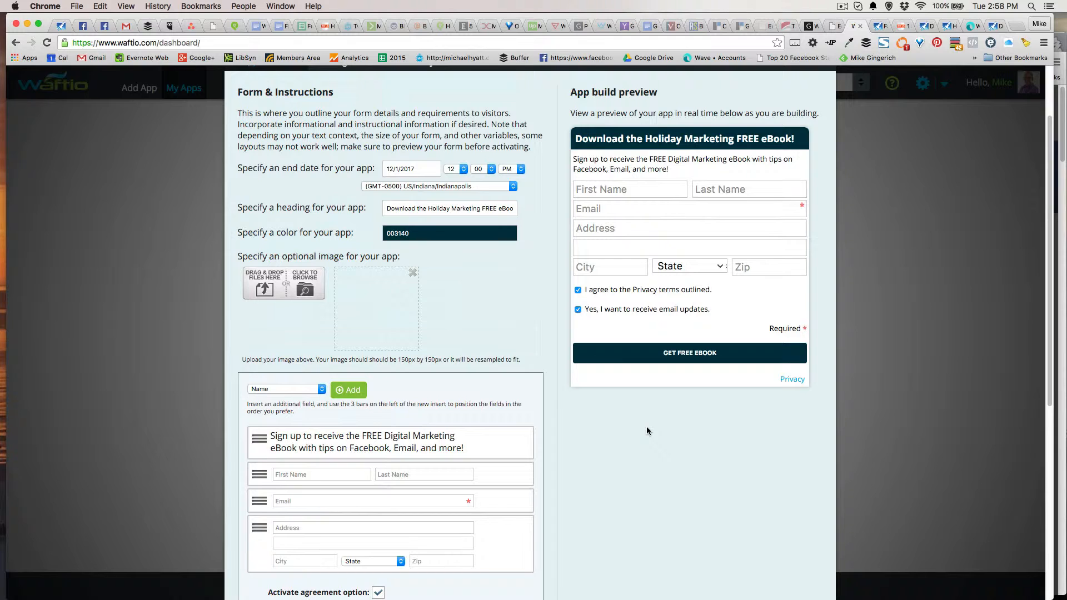
pyautogui.scroll(-9, 646, 431)
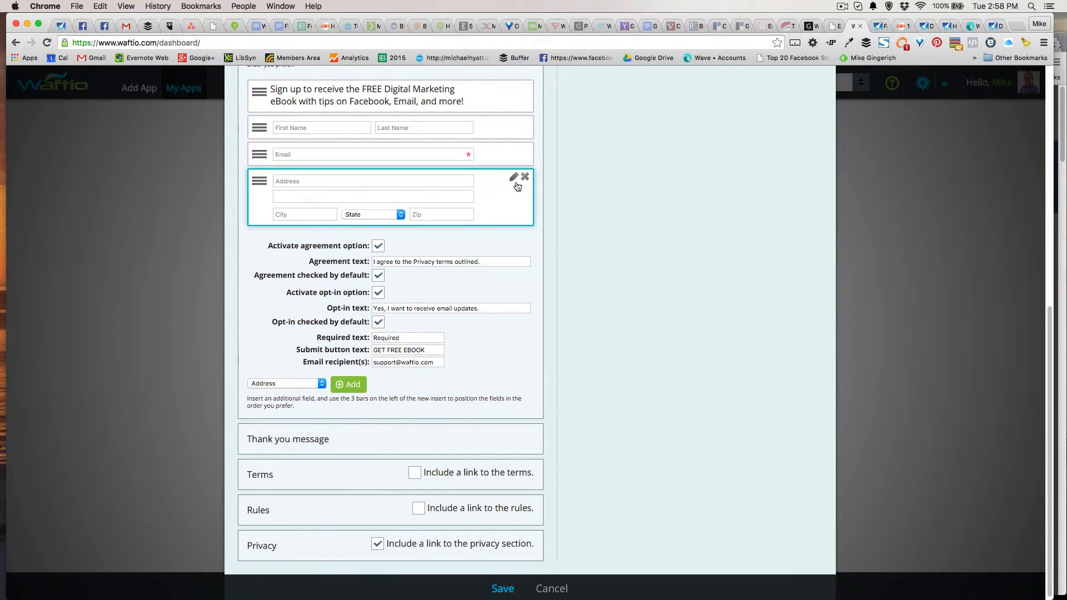
pyautogui.click(525, 177)
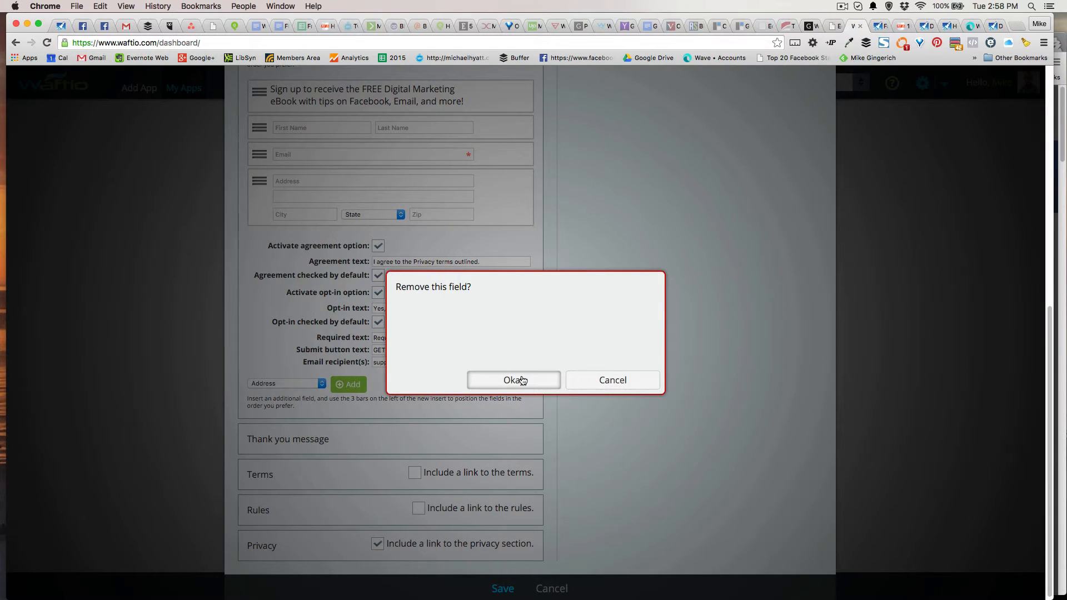
pyautogui.click(514, 379)
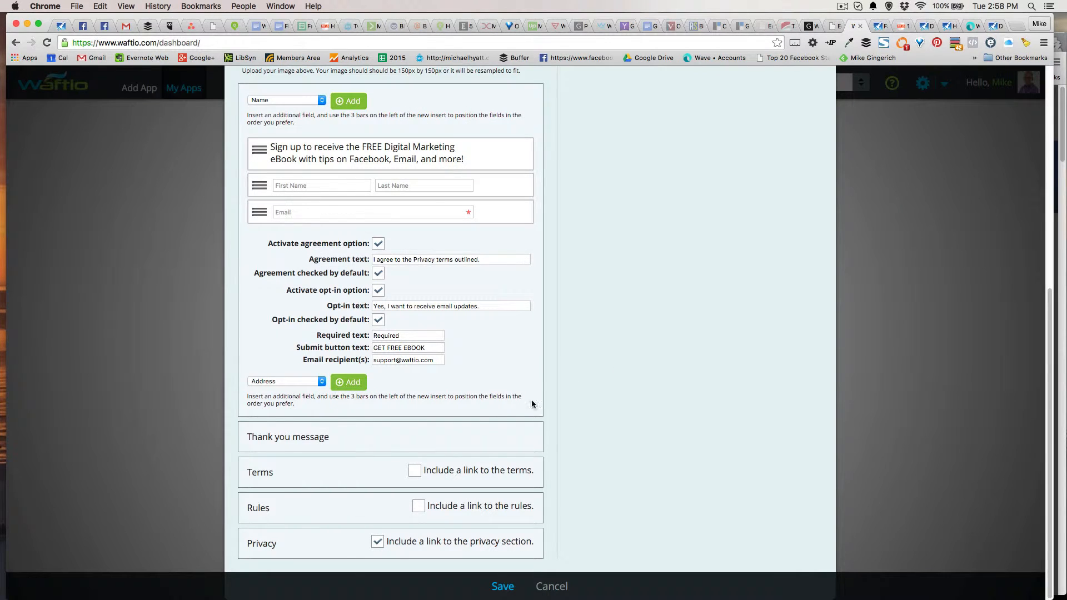
pyautogui.click(300, 439)
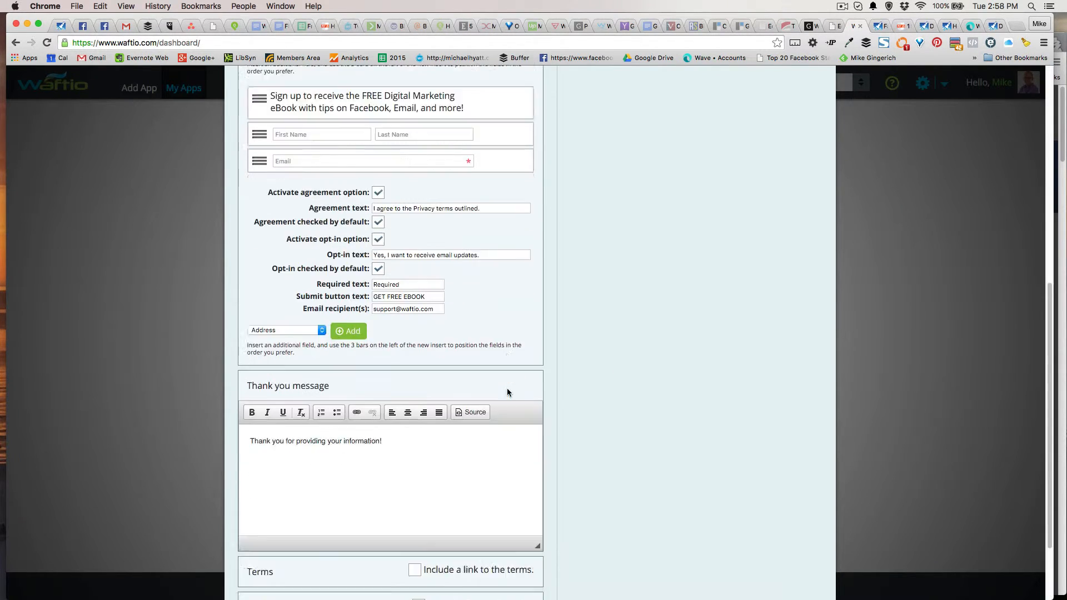
# Append 'Here is your FREE EBOOK' to the thank-you message
pyautogui.scroll(-3, 506, 389)
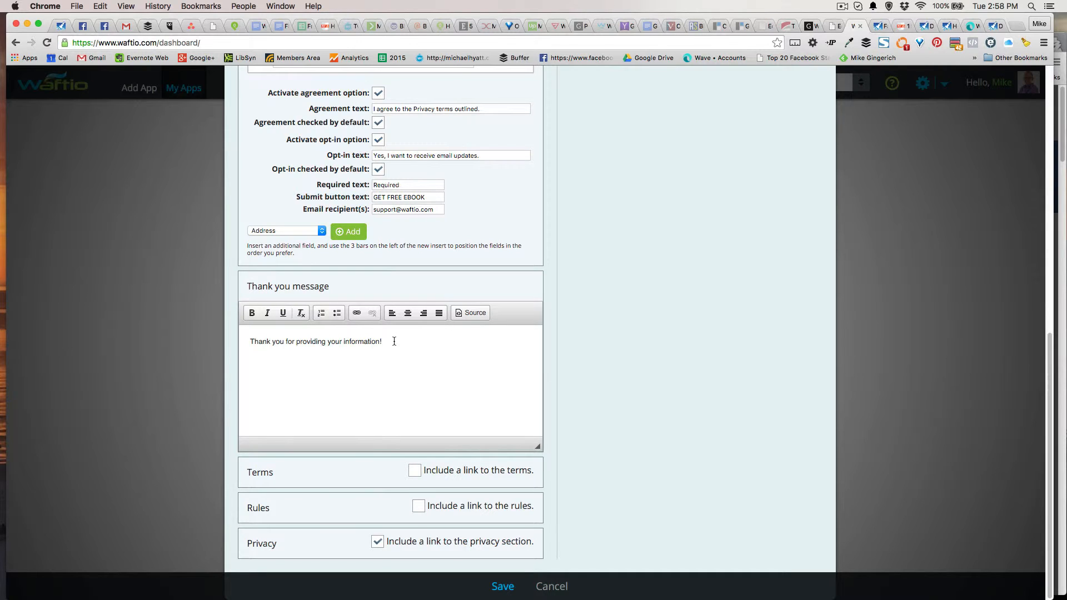
pyautogui.moveTo(392, 341); pyautogui.dragTo(351, 341)
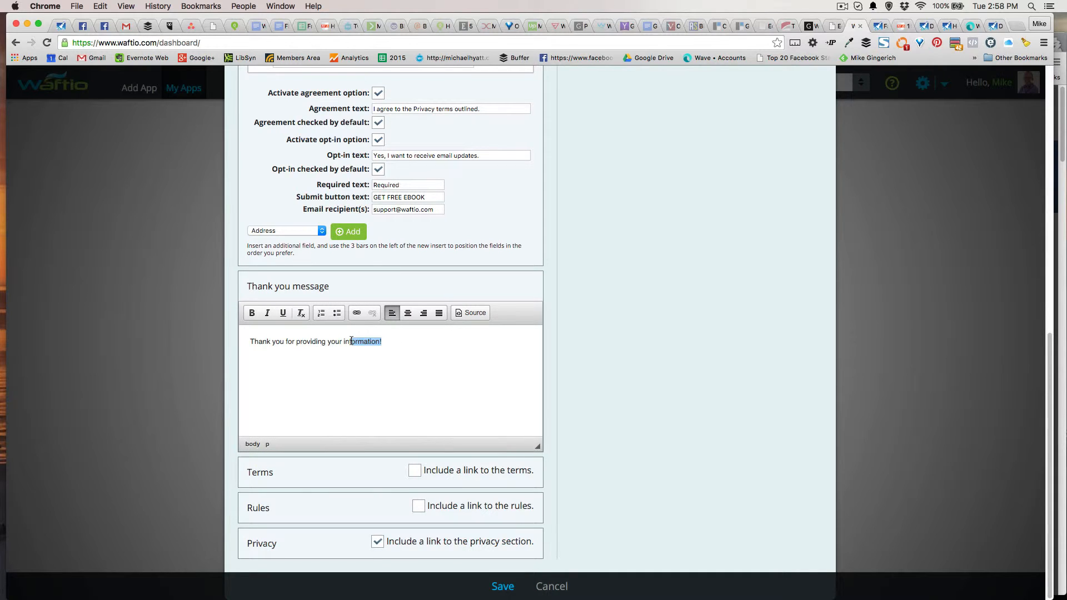
pyautogui.click(396, 345)
pyautogui.write('Here is your FREE EBOOK.')
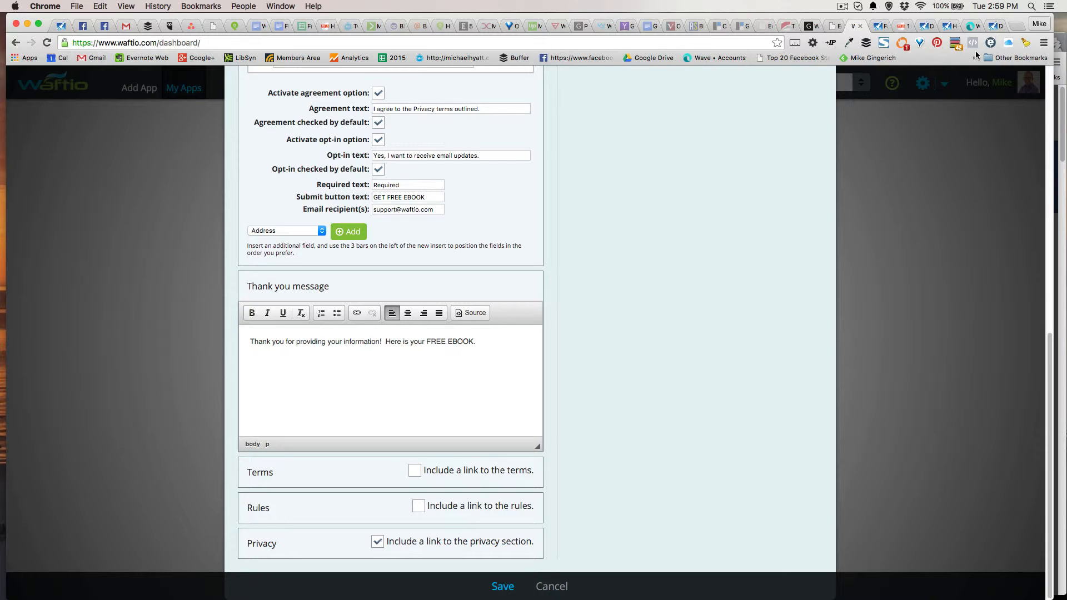
# Copy the ebook download blog page's URL and return to the Waftio editor
pyautogui.click(995, 25)
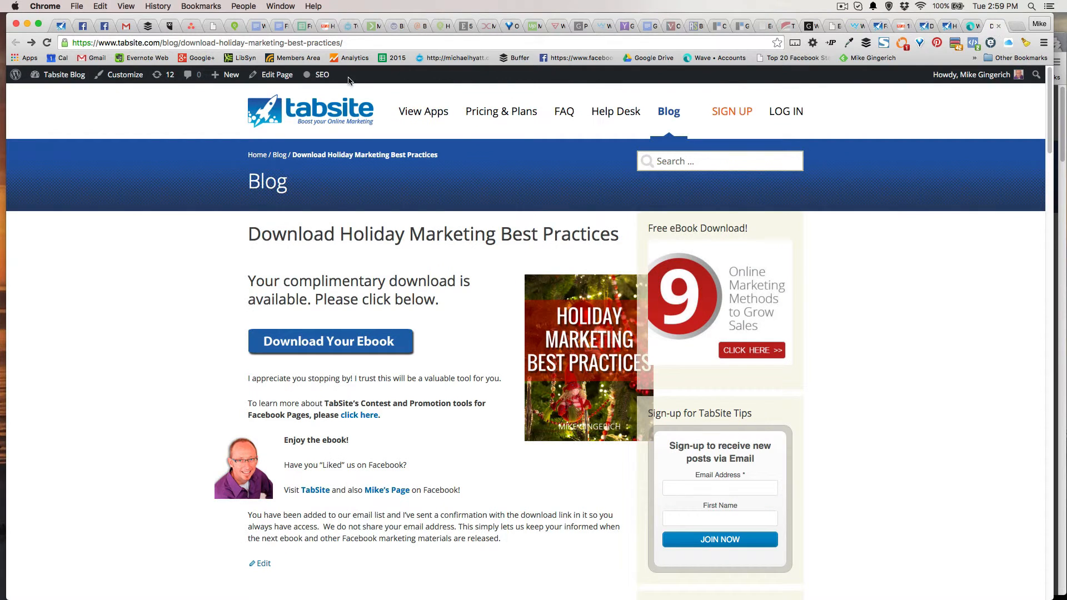
pyautogui.click(254, 42)
pyautogui.rightClick(255, 43)
pyautogui.click(272, 58)
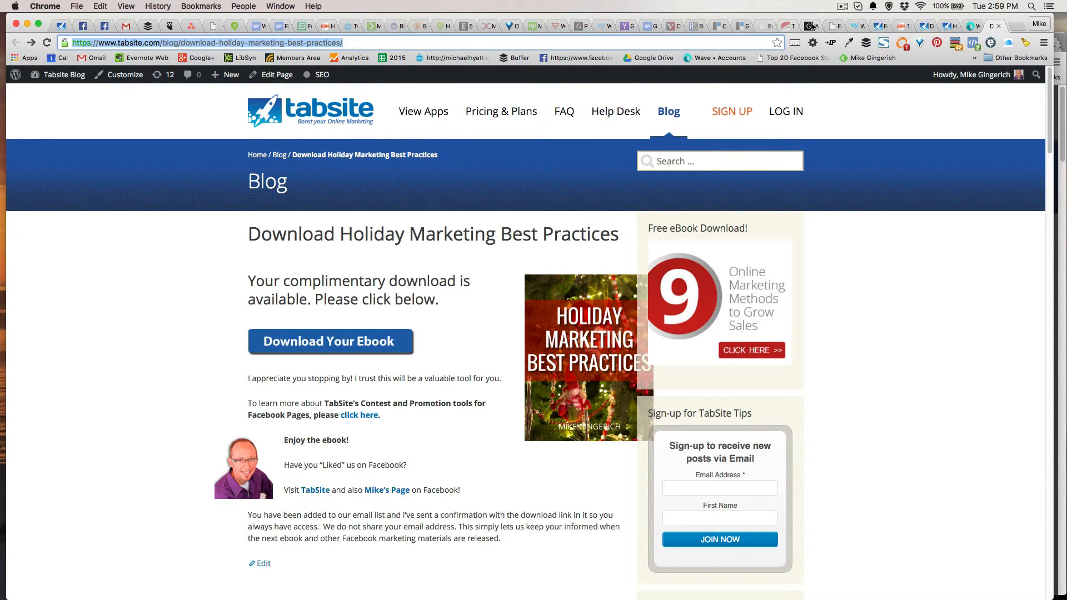
pyautogui.click(855, 27)
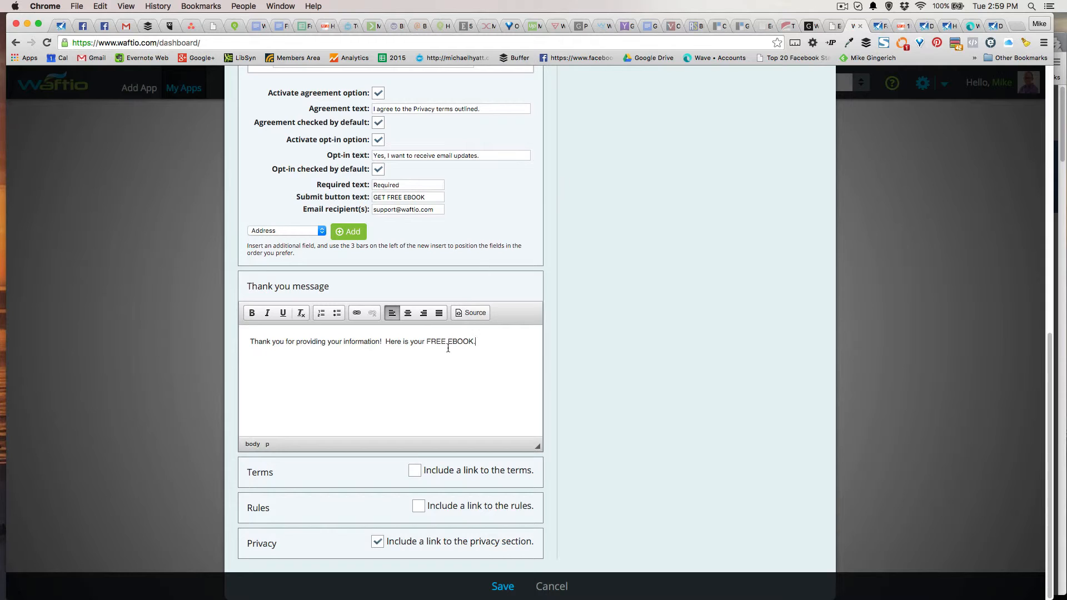
# Bold 'FREE EBOOK' and link it to the pasted download page URL, opening in a New Window (_blank)
pyautogui.moveTo(427, 341); pyautogui.dragTo(475, 341)
pyautogui.click(253, 313)
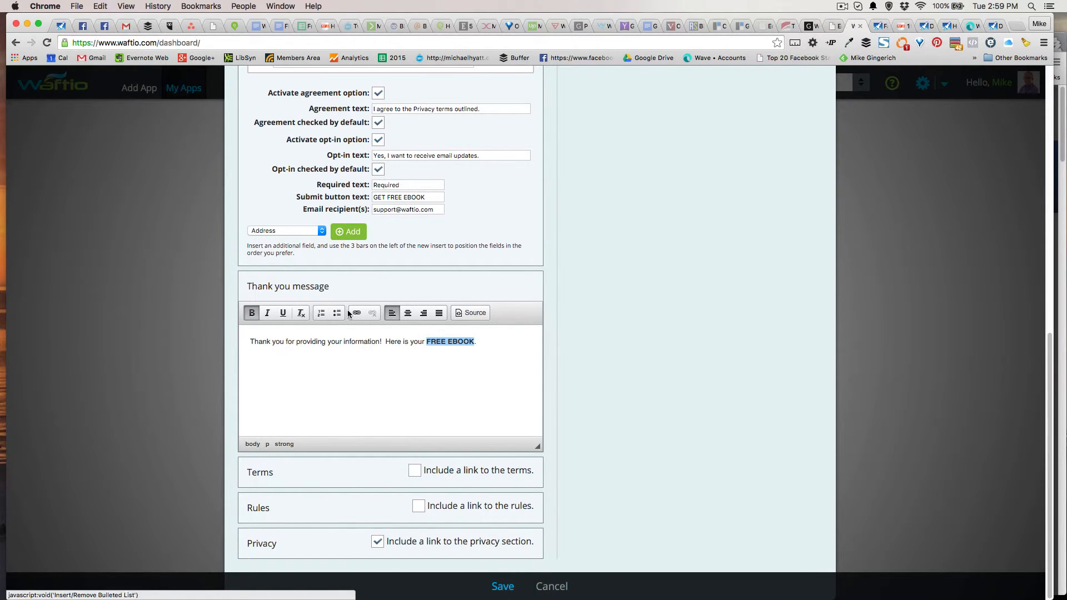
pyautogui.click(356, 313)
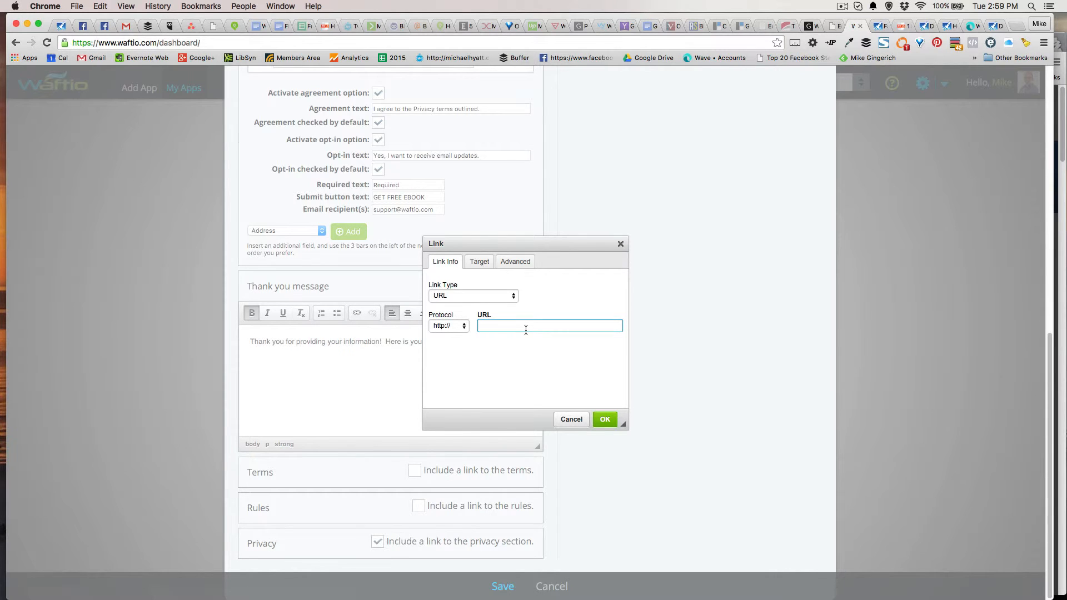
pyautogui.press('super+v')
pyautogui.click(479, 261)
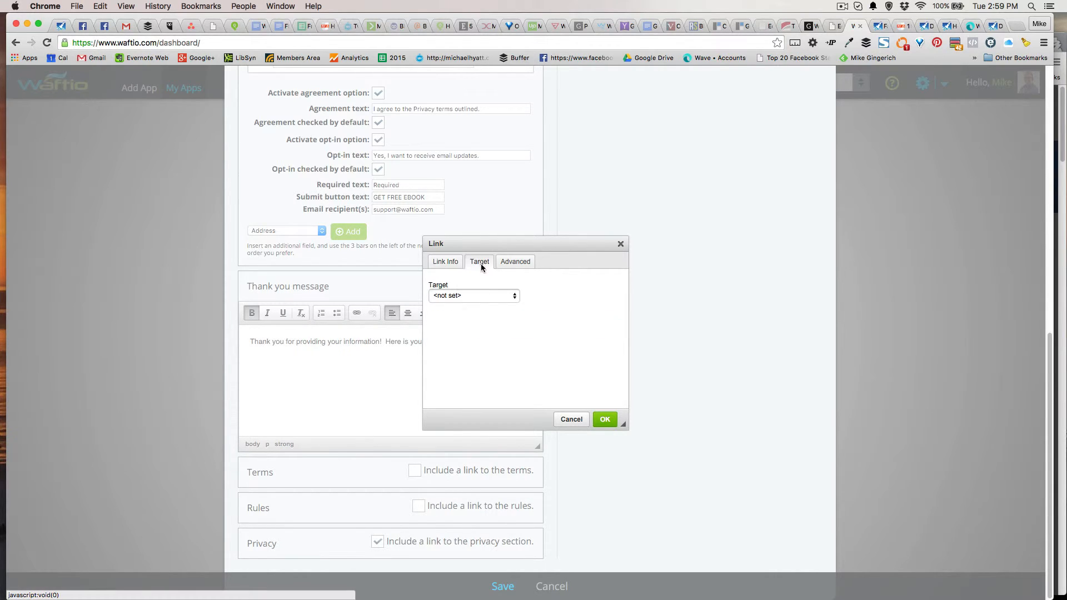
pyautogui.click(510, 291)
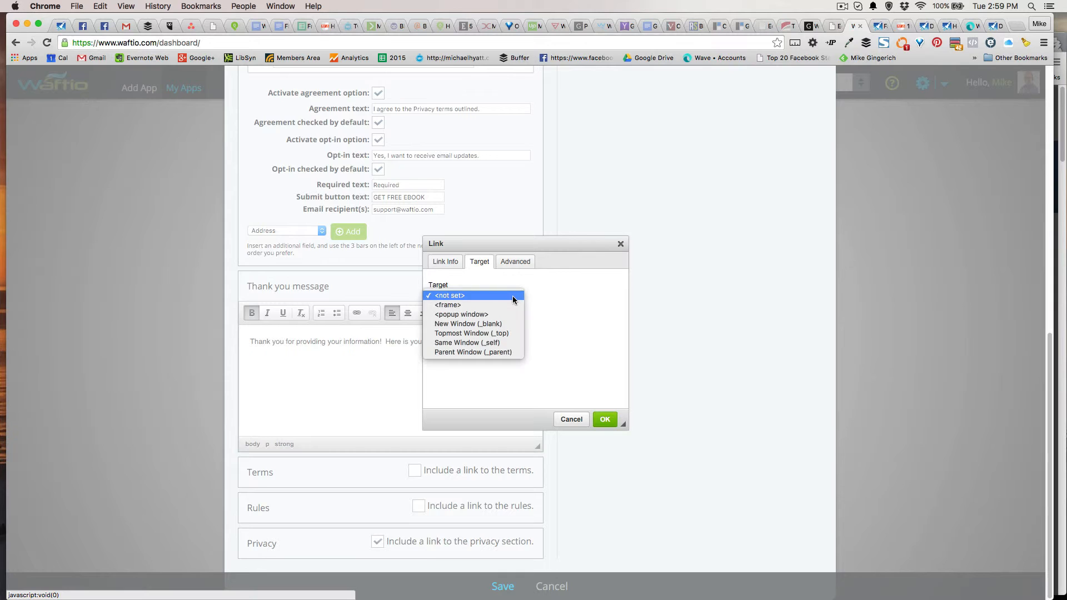
pyautogui.click(505, 325)
pyautogui.click(604, 419)
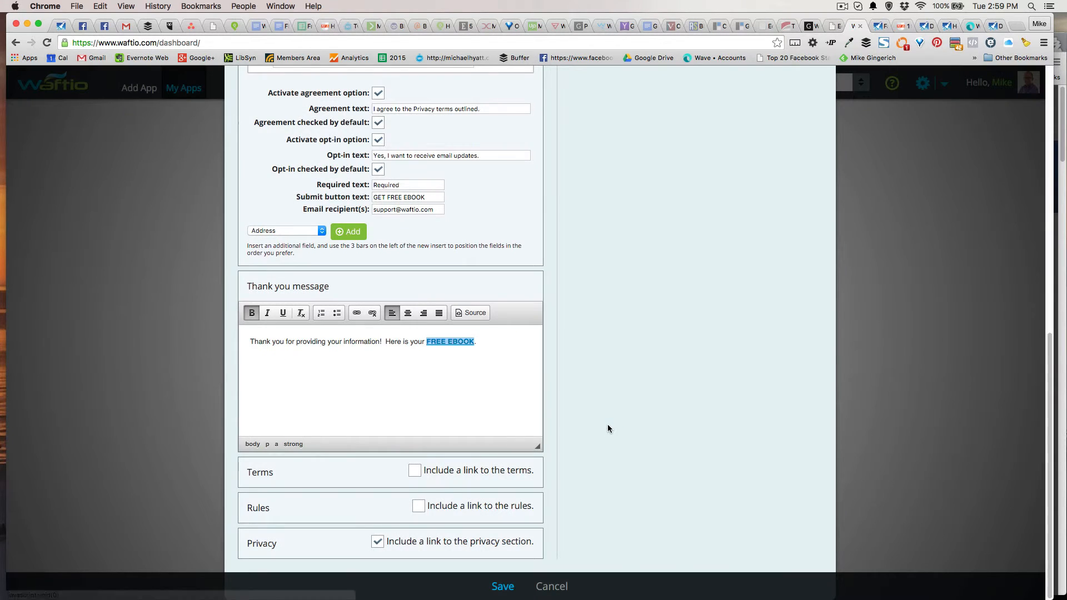
pyautogui.click(465, 395)
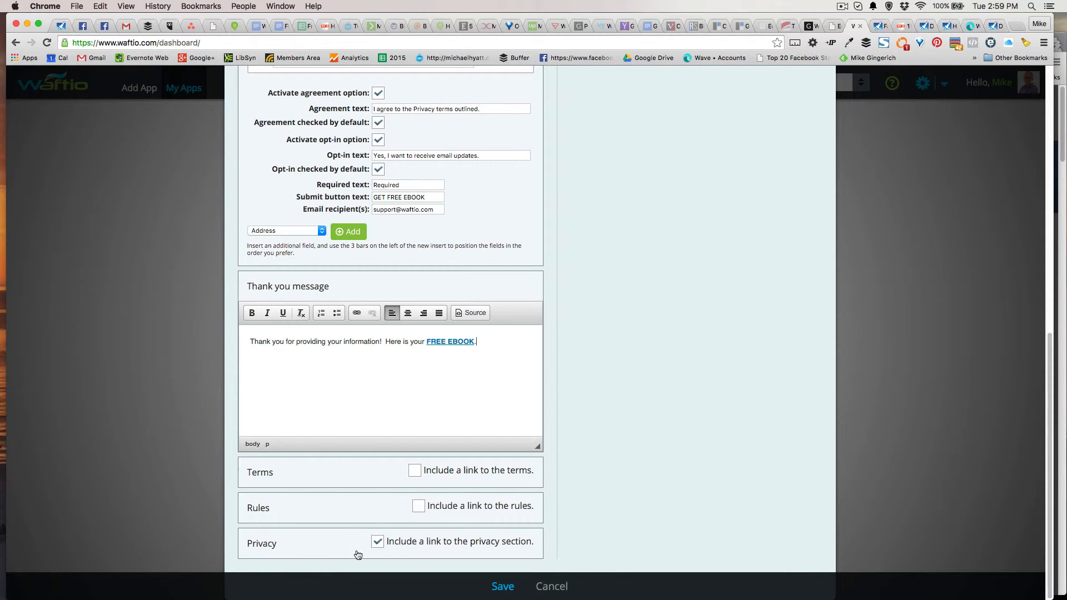
# Delete the 'SAMPLE PRIVACY - Outline your privacy policy' heading line from the Privacy section's text
pyautogui.click(322, 552)
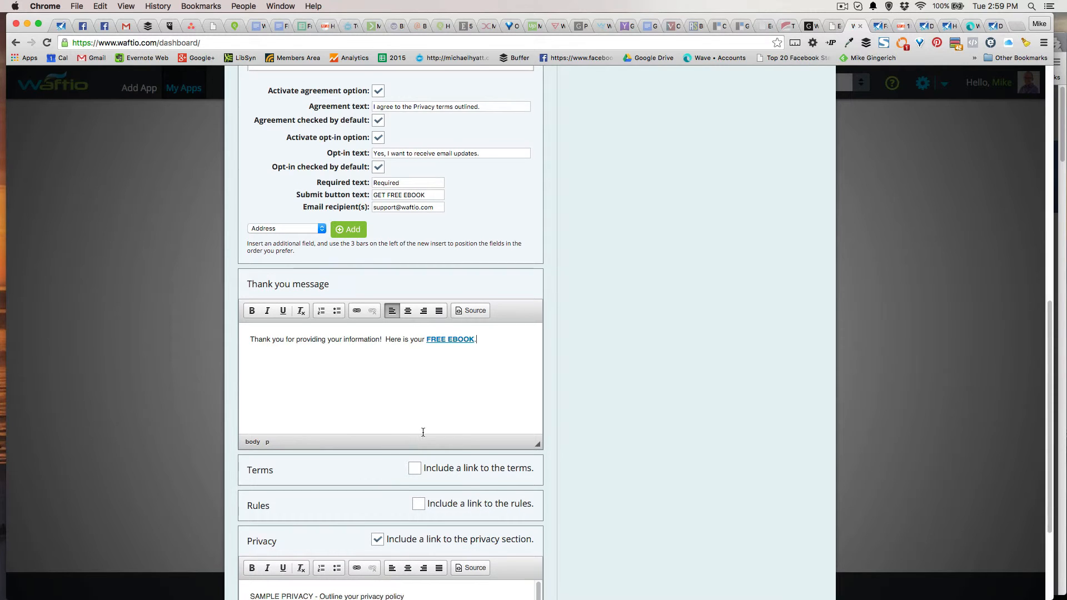
pyautogui.scroll(-5, 422, 432)
pyautogui.scroll(2, 326, 472)
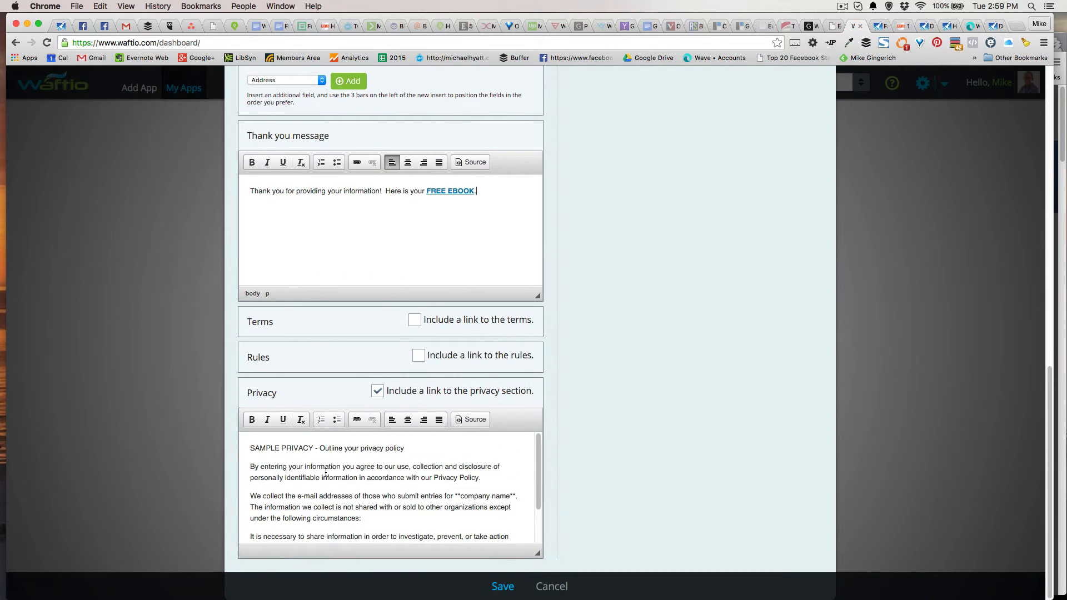
pyautogui.moveTo(411, 448); pyautogui.dragTo(249, 446)
pyautogui.press('BackSpace')
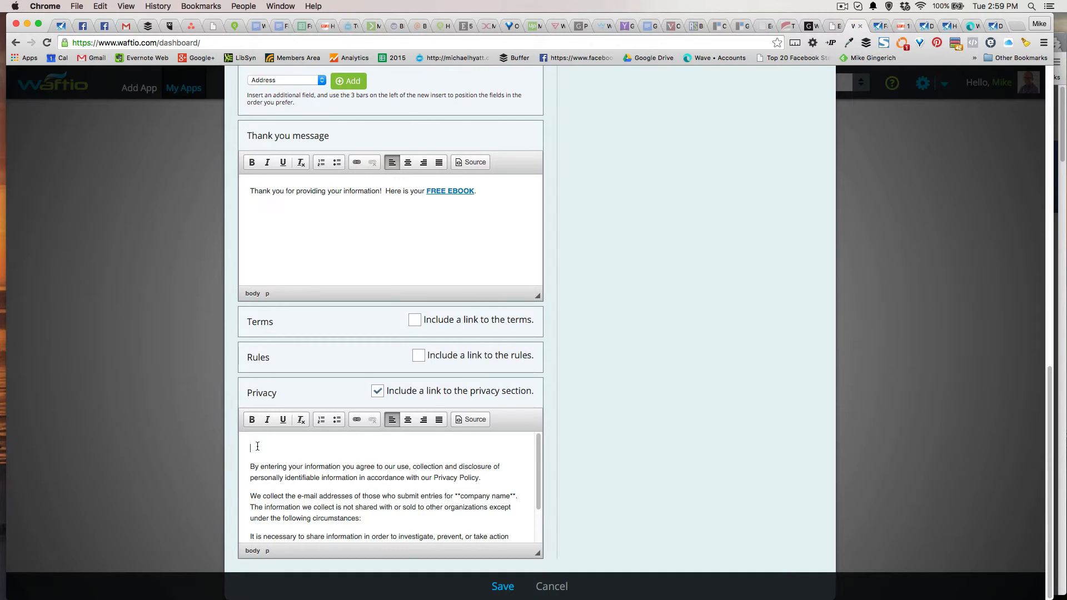
pyautogui.scroll(-1, 361, 464)
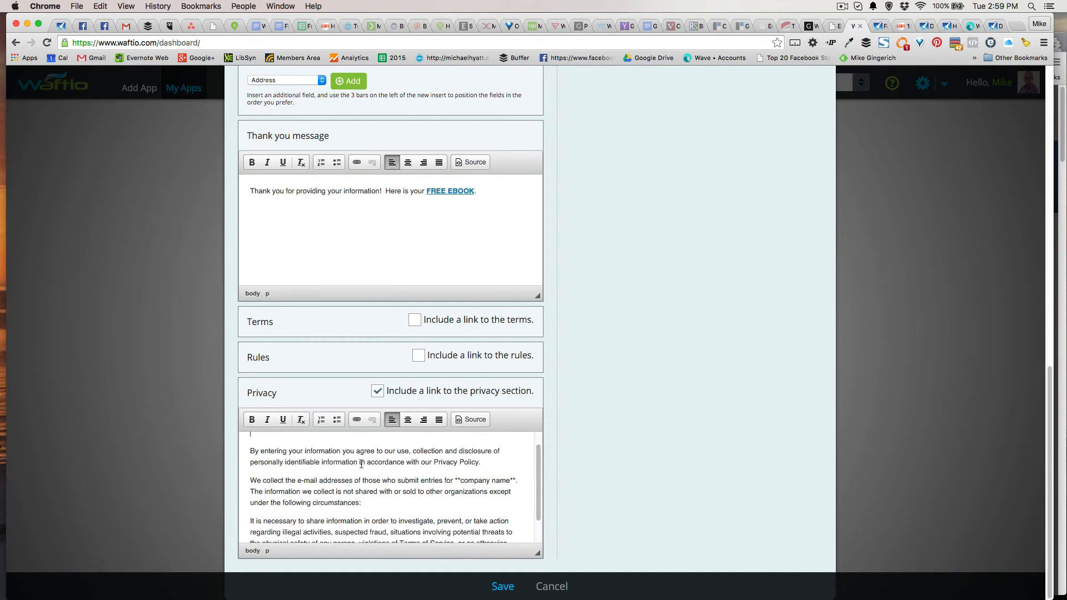
pyautogui.scroll(-2, 361, 464)
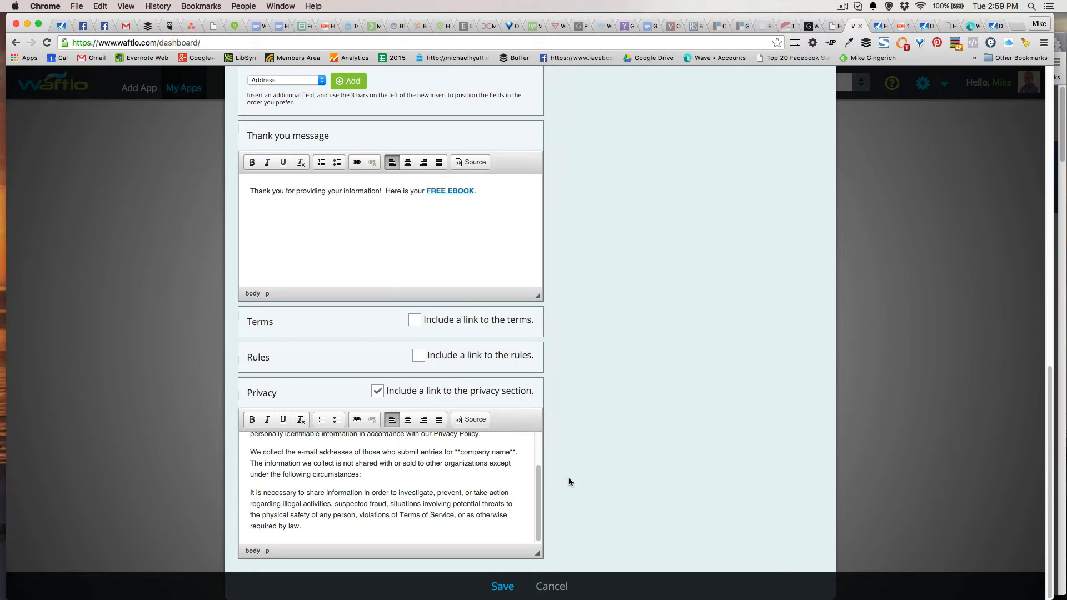
# Save the Form App back to the dashboard and show its Web Embed Code from My Apps
pyautogui.click(503, 586)
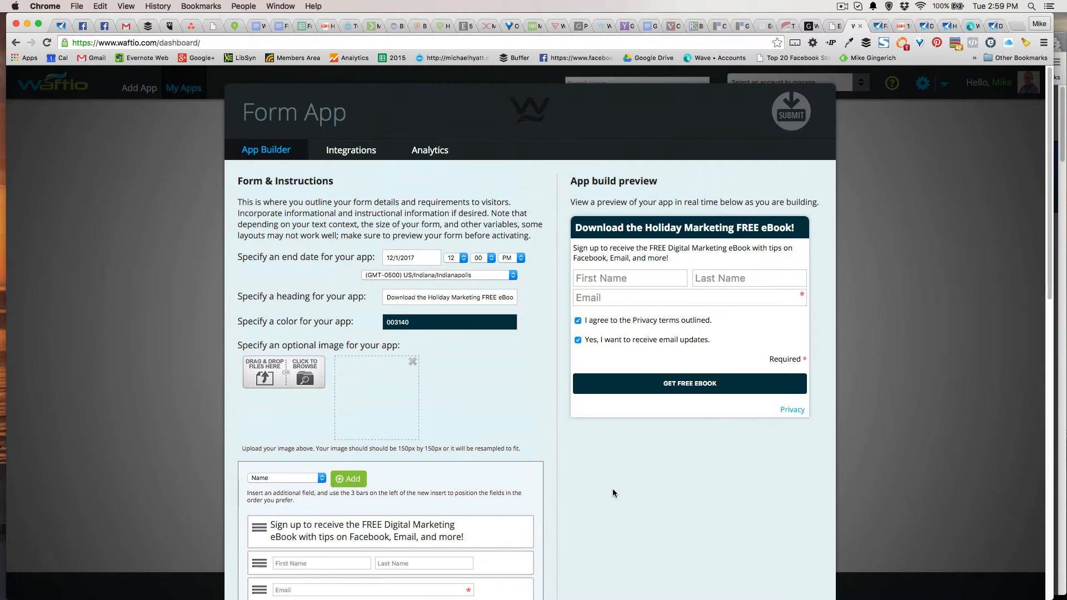
pyautogui.scroll(-15, 612, 491)
pyautogui.click(505, 588)
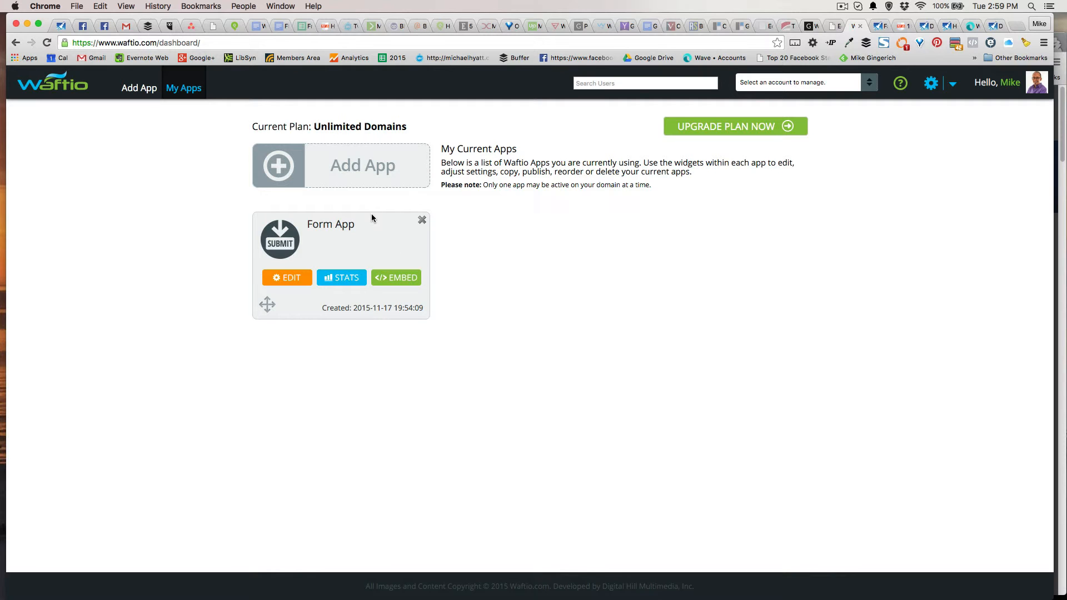
pyautogui.click(401, 281)
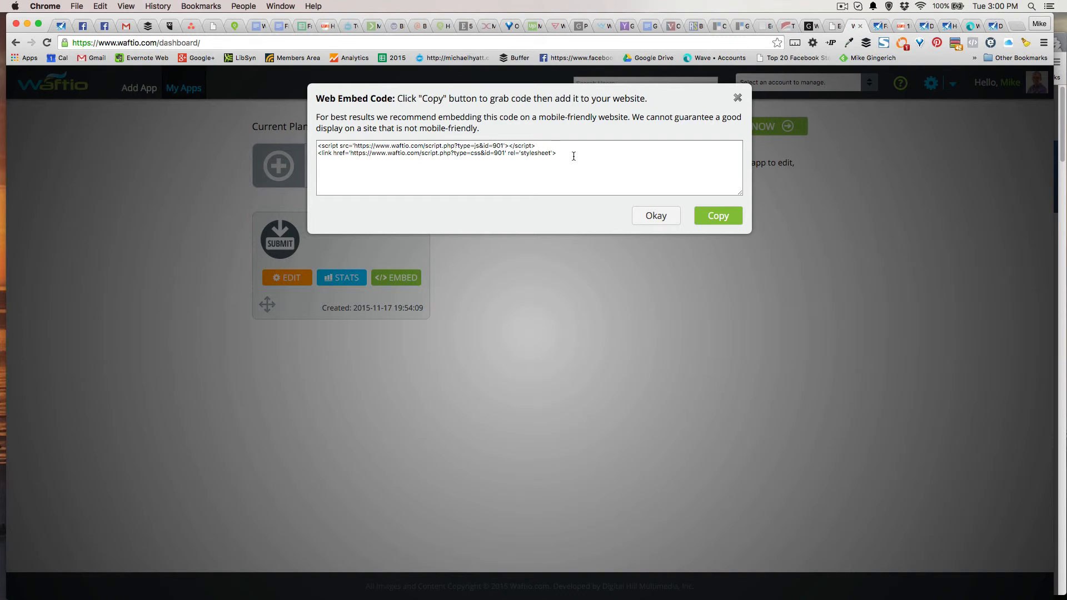
# Select the Form App's script and stylesheet embed code, then close the Web Embed Code window with Okay
pyautogui.click(574, 156)
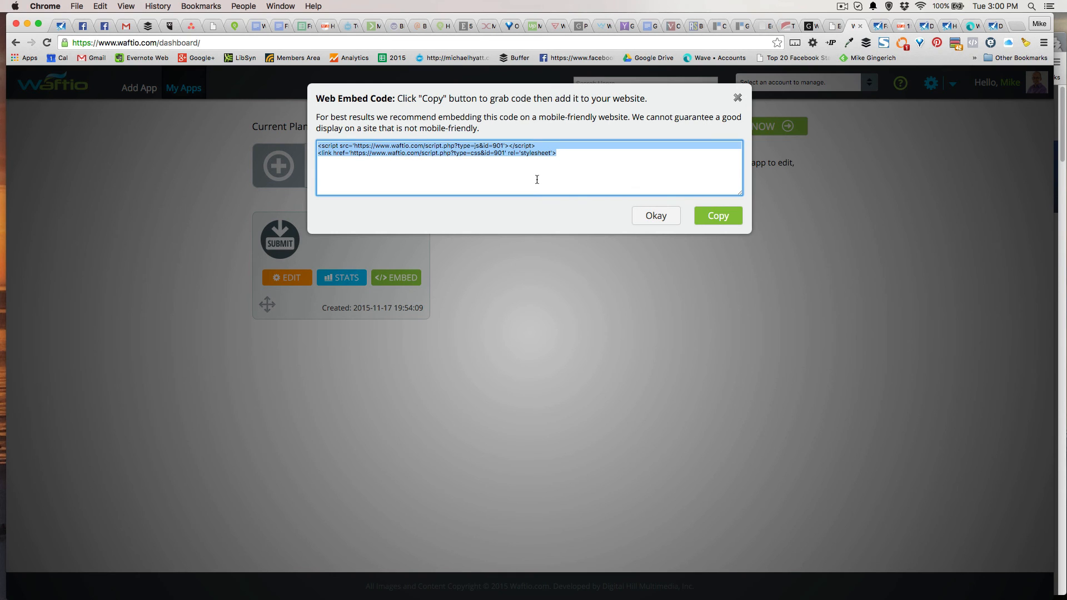
pyautogui.click(653, 218)
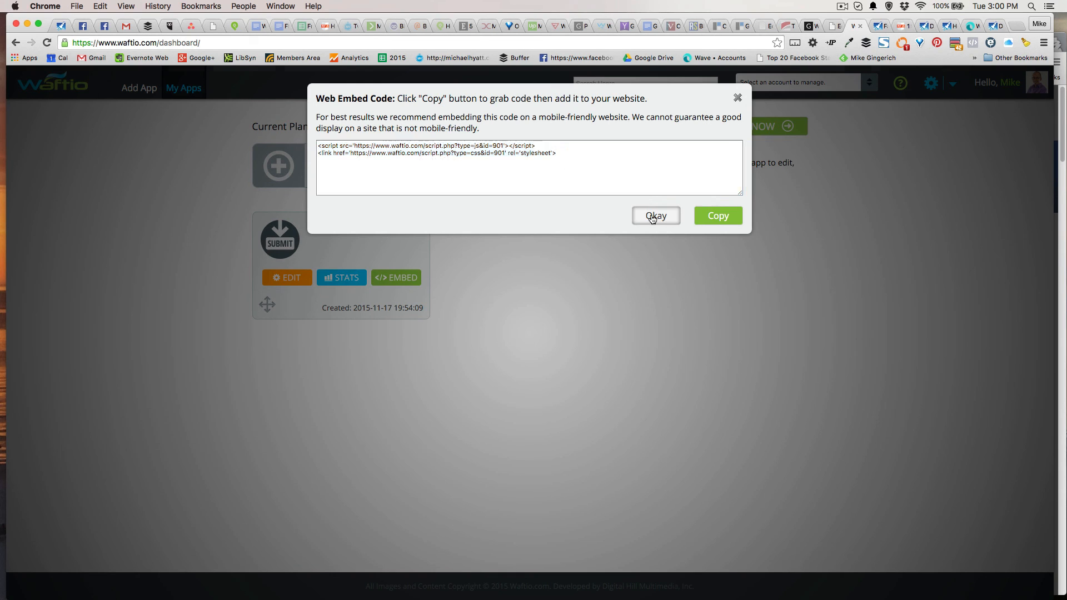